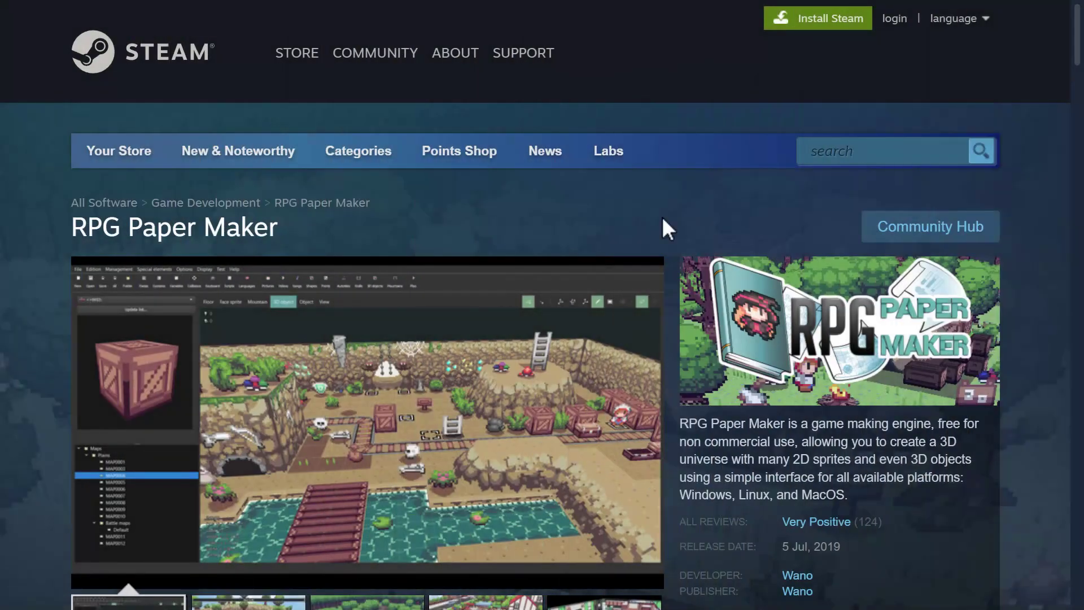
# - Browse the Steam store page, highlighting the Free to Play price and viewing the 2.0.0 release notes
pyautogui.scroll(-7, 662, 219)
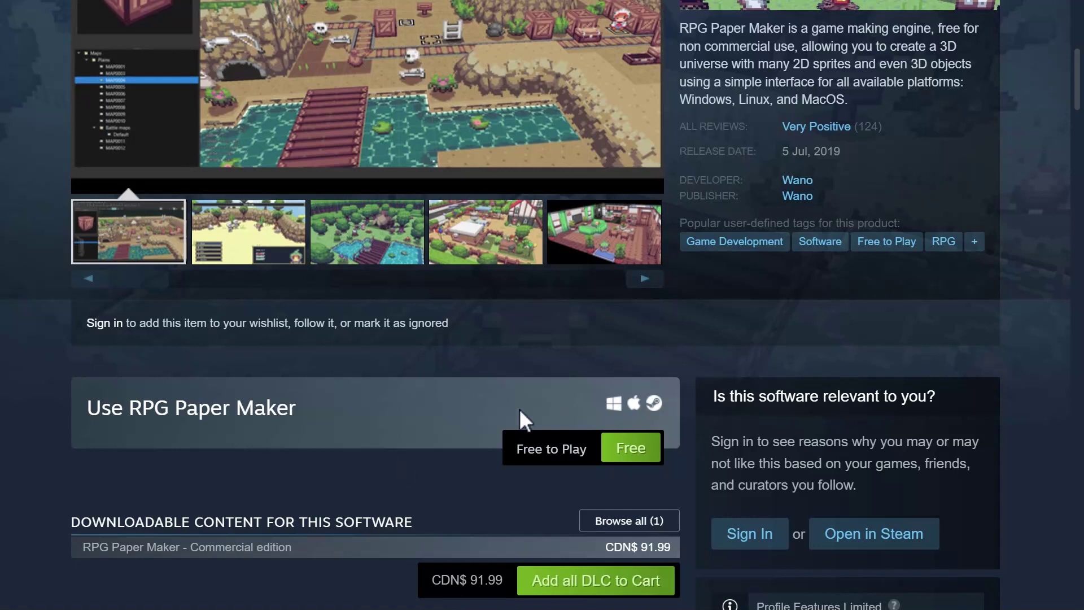
pyautogui.moveTo(587, 450); pyautogui.dragTo(496, 445)
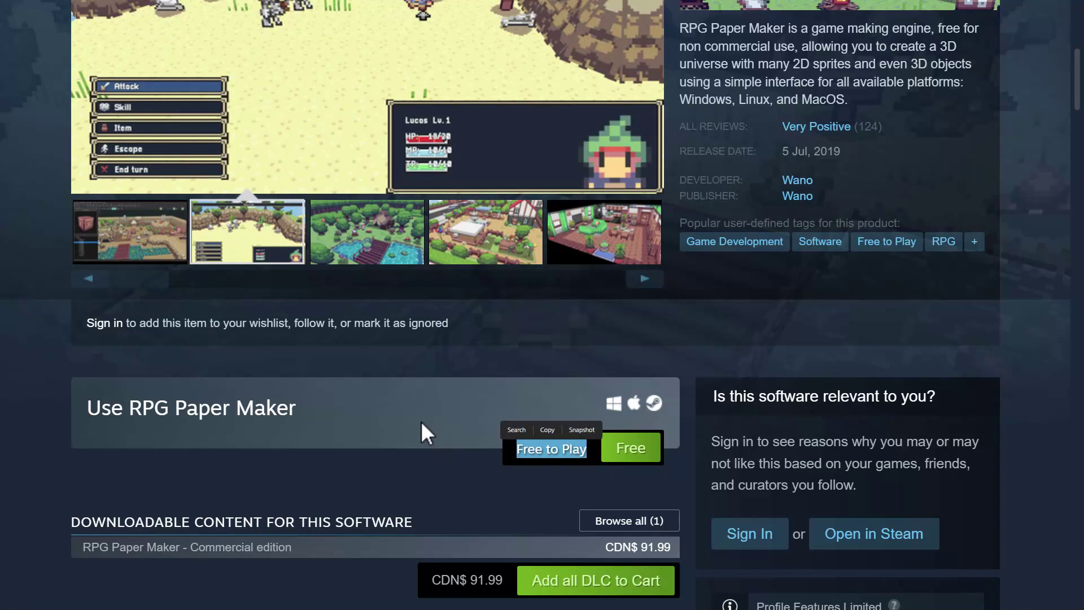
pyautogui.scroll(-2, 421, 422)
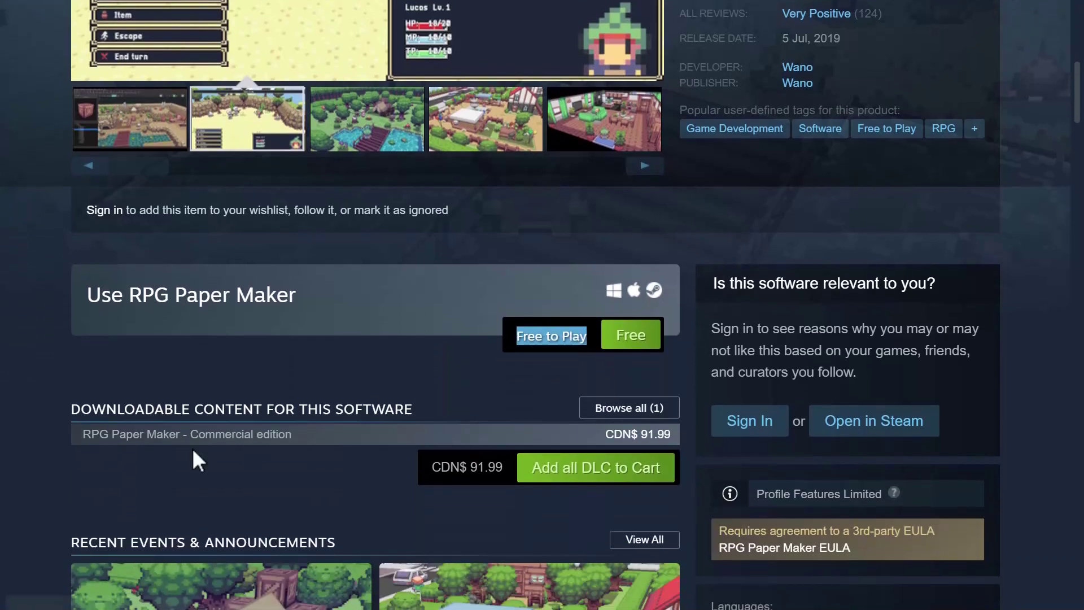
pyautogui.moveTo(633, 433)
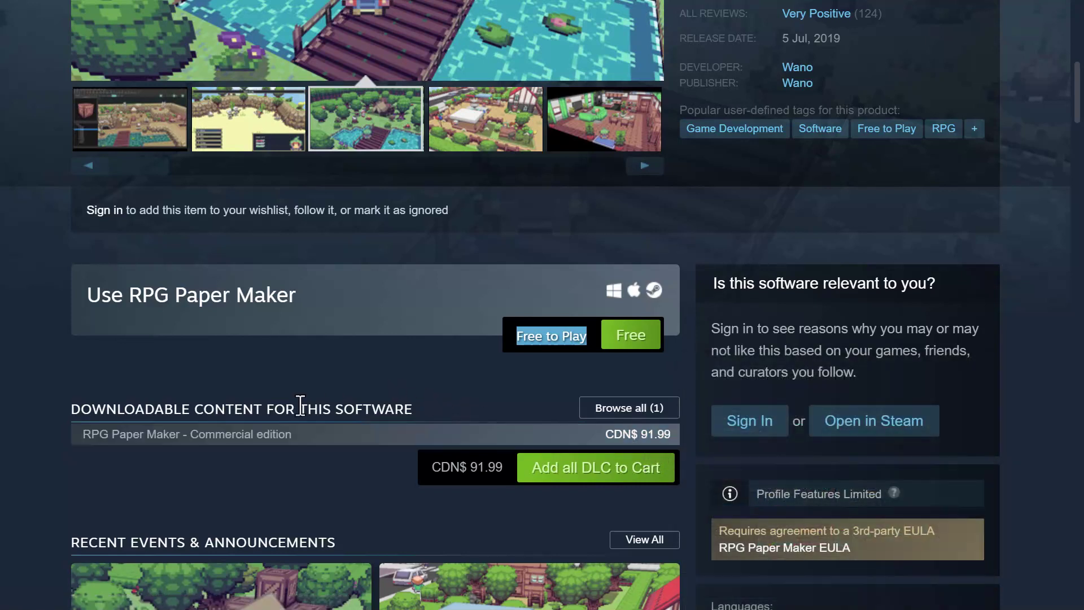
pyautogui.scroll(-6, 297, 406)
pyautogui.scroll(-2, 298, 405)
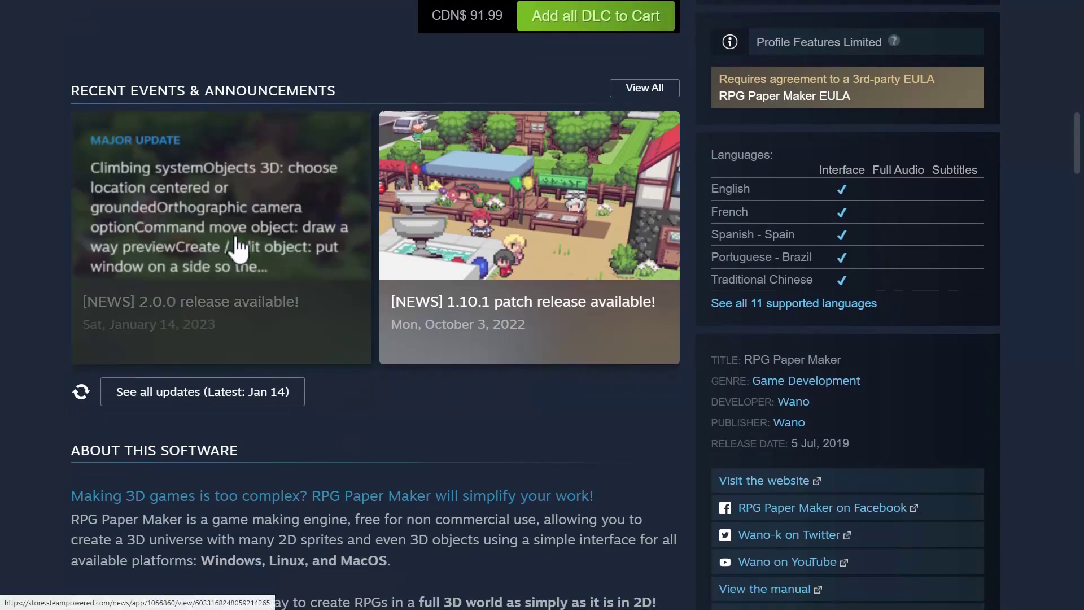
pyautogui.click(238, 243)
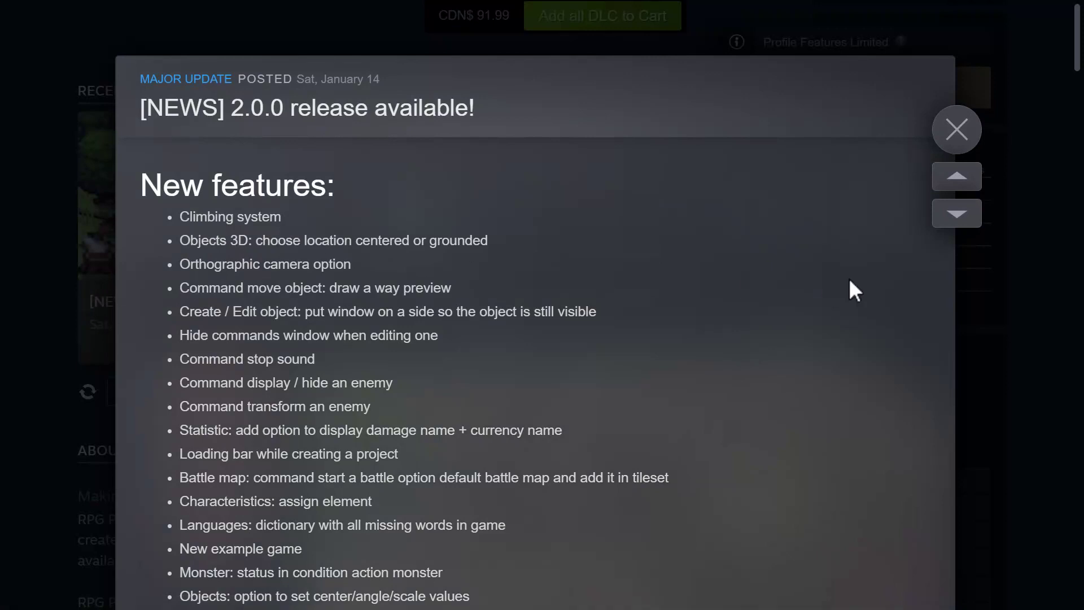
pyautogui.click(958, 131)
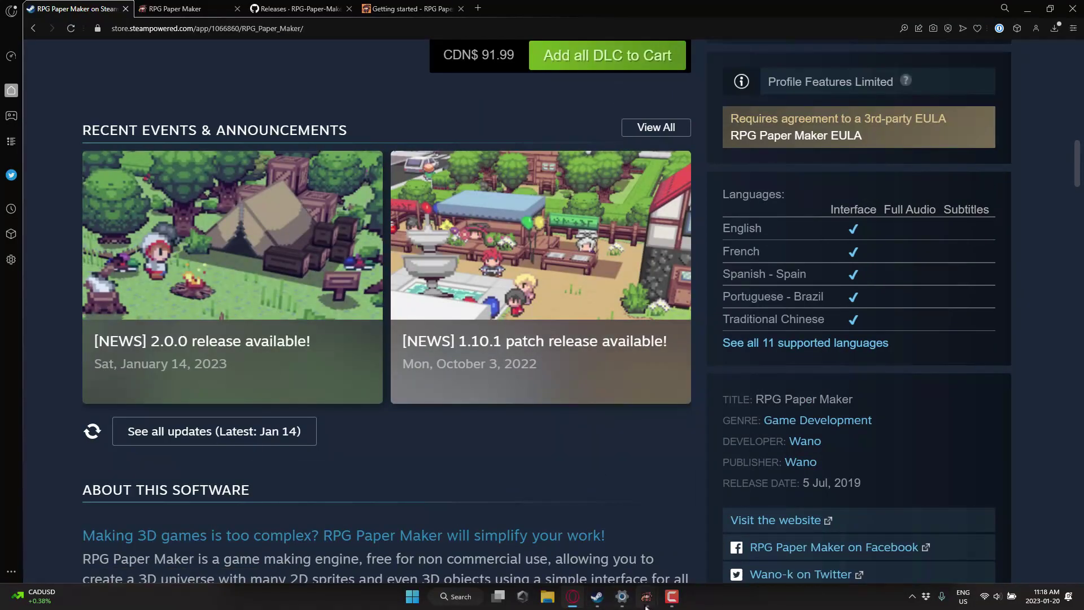
# - Return to the RPG Paper Maker editor and dismiss the Patreon support notice
pyautogui.moveTo(647, 604)
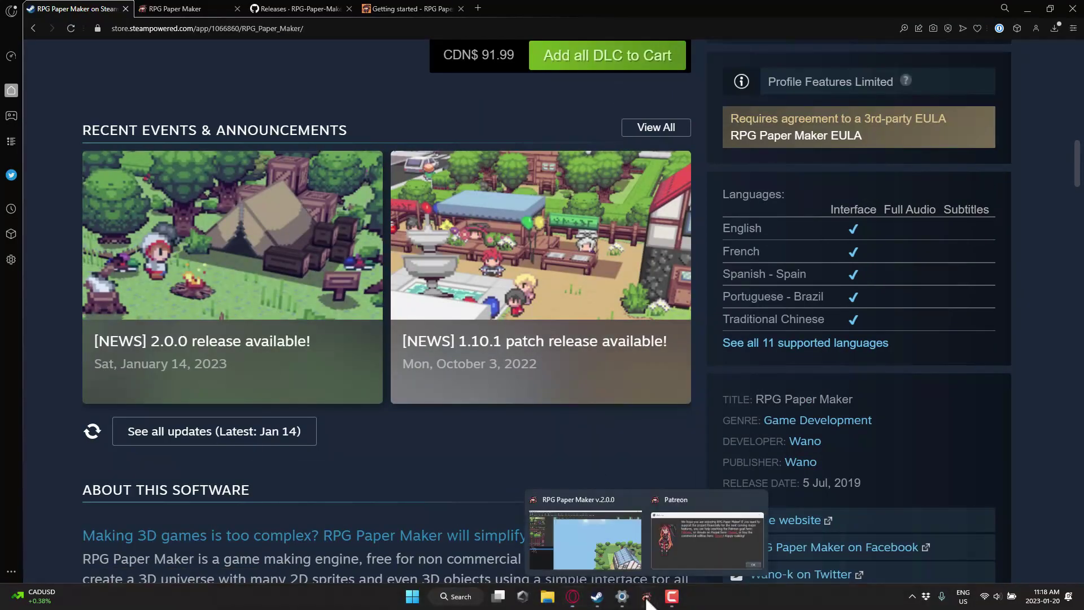
pyautogui.click(614, 547)
pyautogui.click(680, 356)
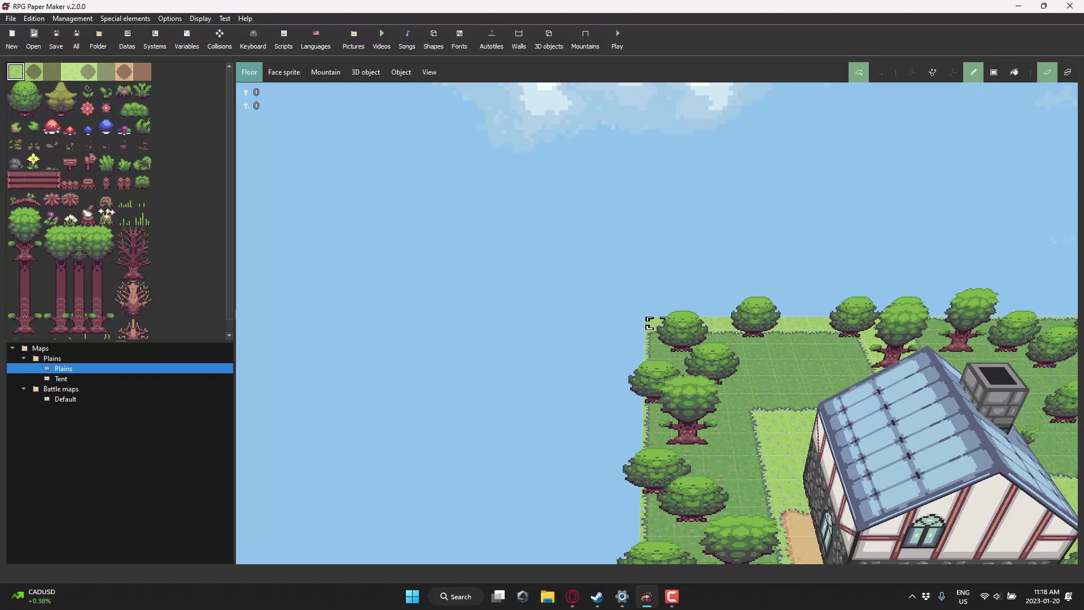
# - Pan the Plains map past the red brick house to the tent area, then start a test play
pyautogui.moveTo(498, 596)
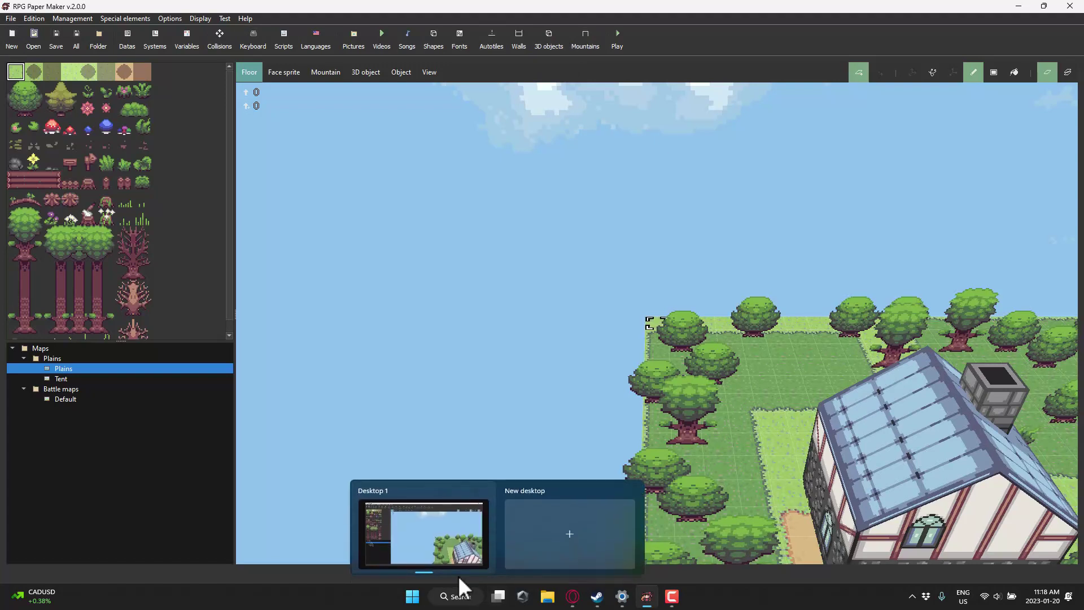
pyautogui.press('Right')
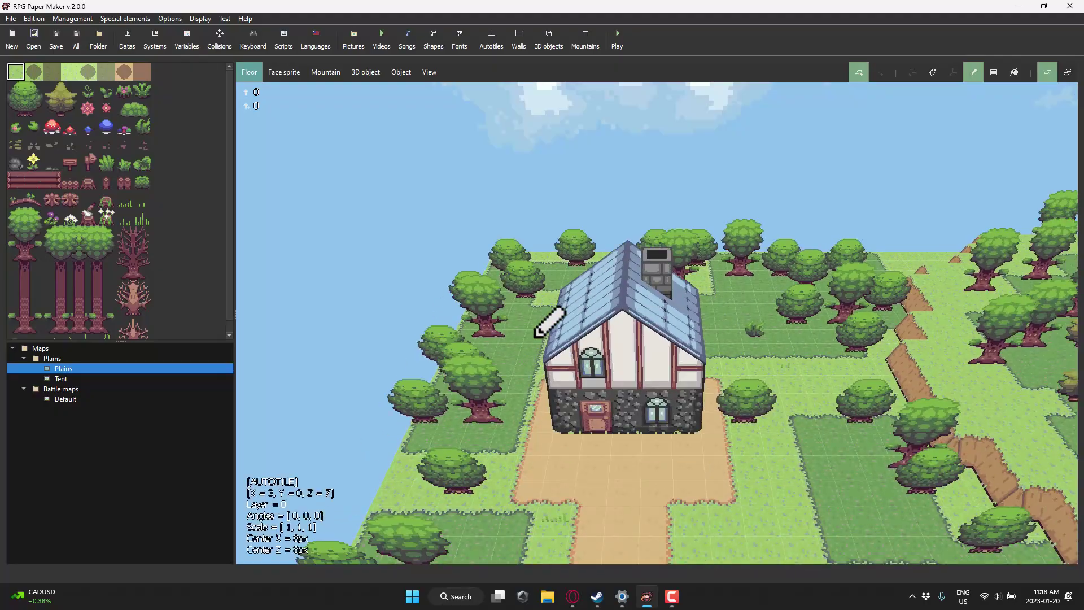
pyautogui.press('Down')
pyautogui.press('Right')
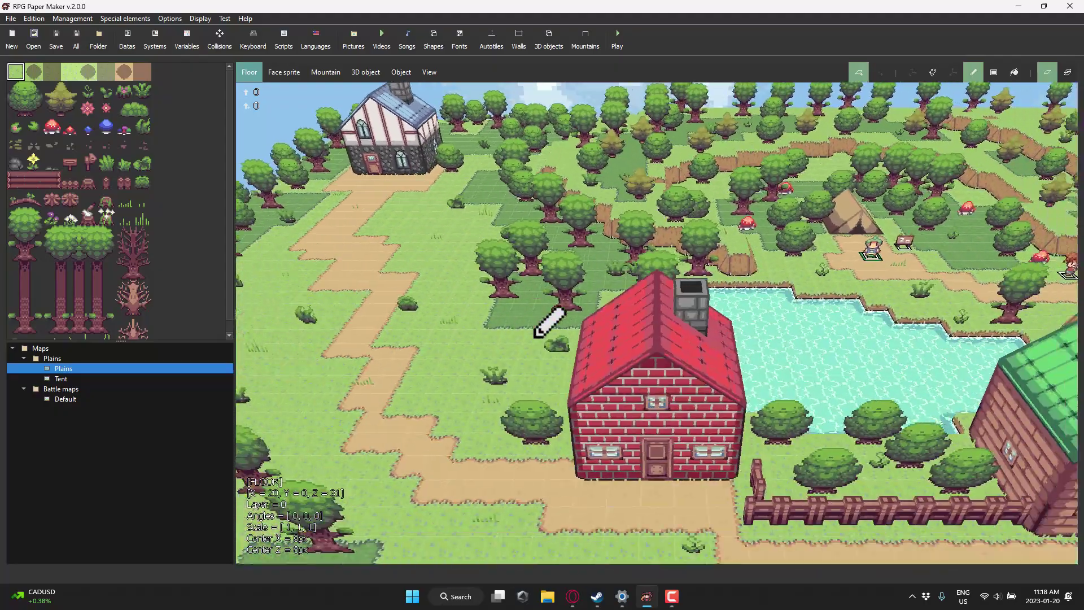
pyautogui.press('Right')
pyautogui.press('Up')
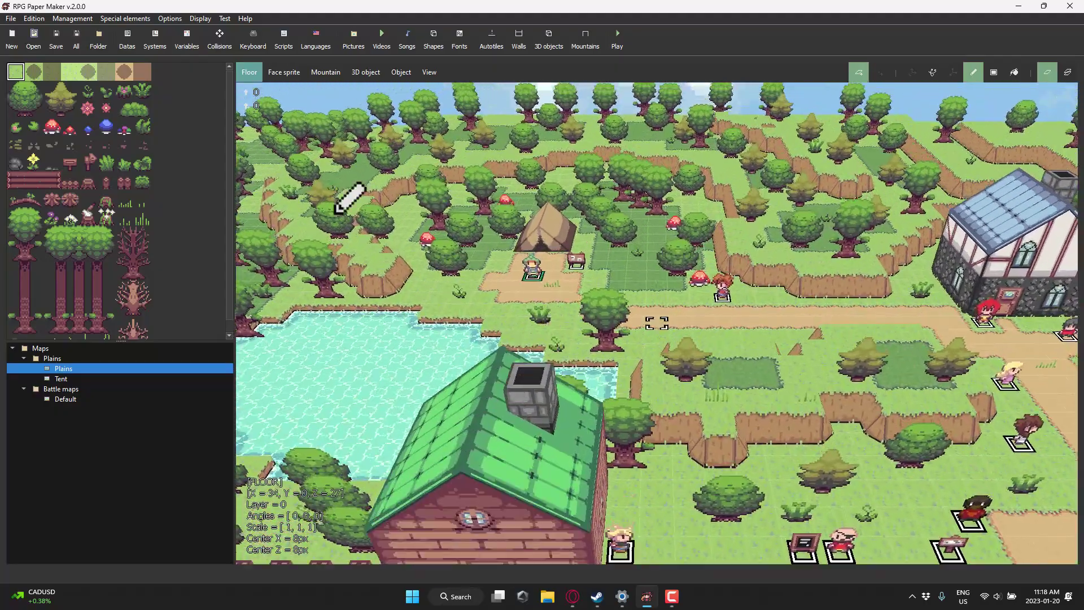
pyautogui.click(618, 34)
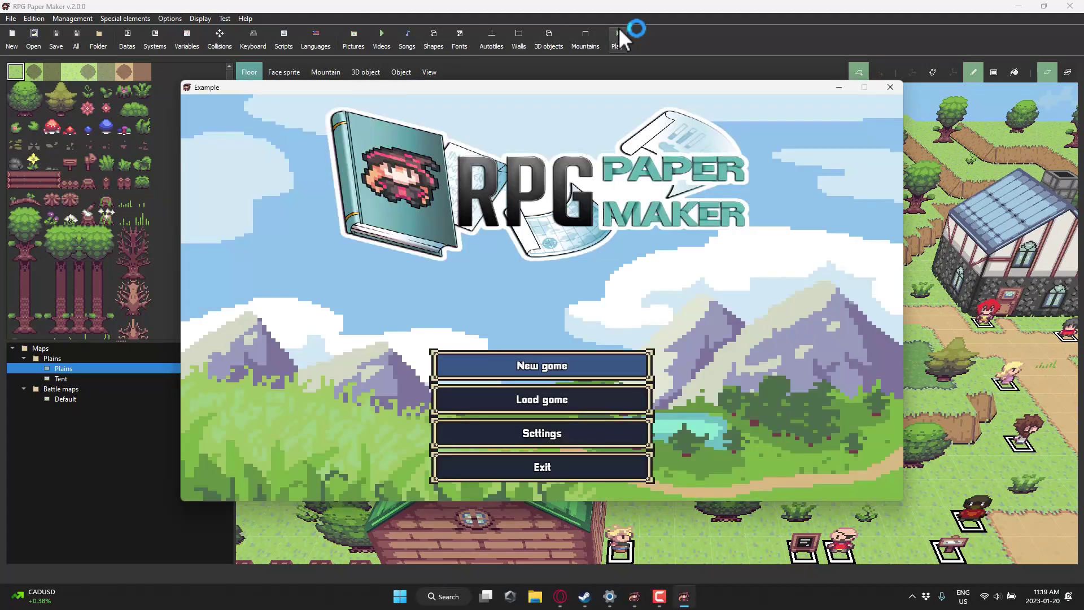
# - Start a new game, advance through the five welcome messages, then close the Example test window
pyautogui.click(588, 365)
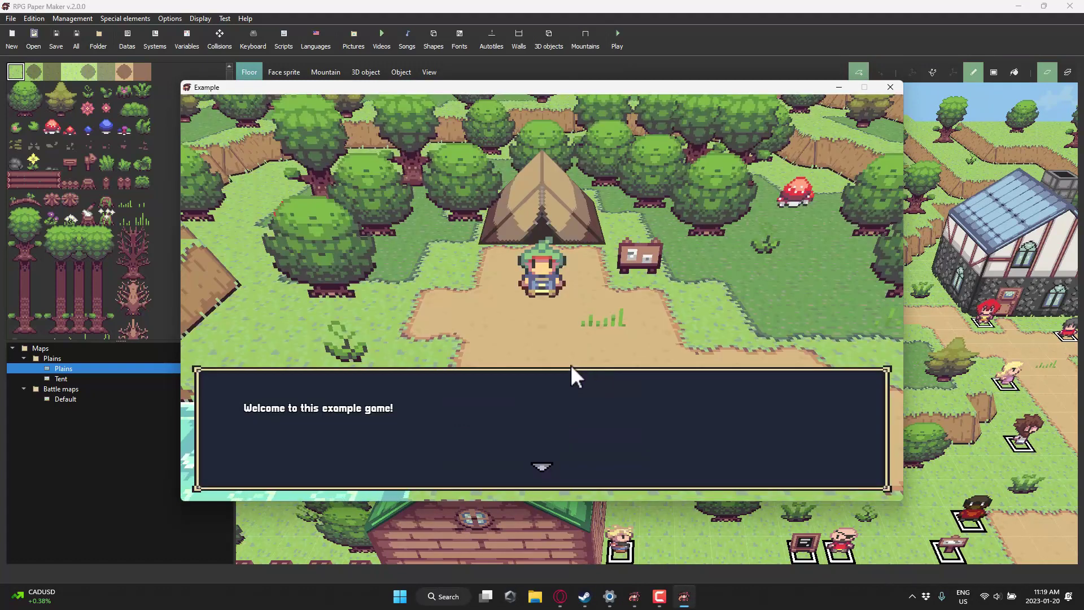
pyautogui.click(550, 449)
pyautogui.click(555, 449)
pyautogui.click(555, 448)
pyautogui.click(554, 448)
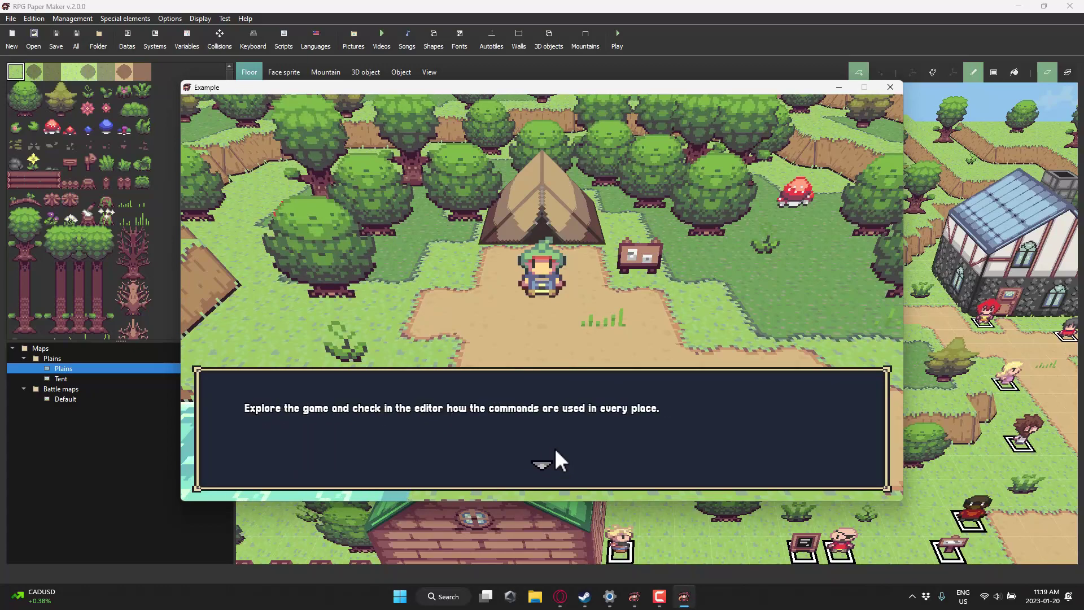
pyautogui.click(554, 448)
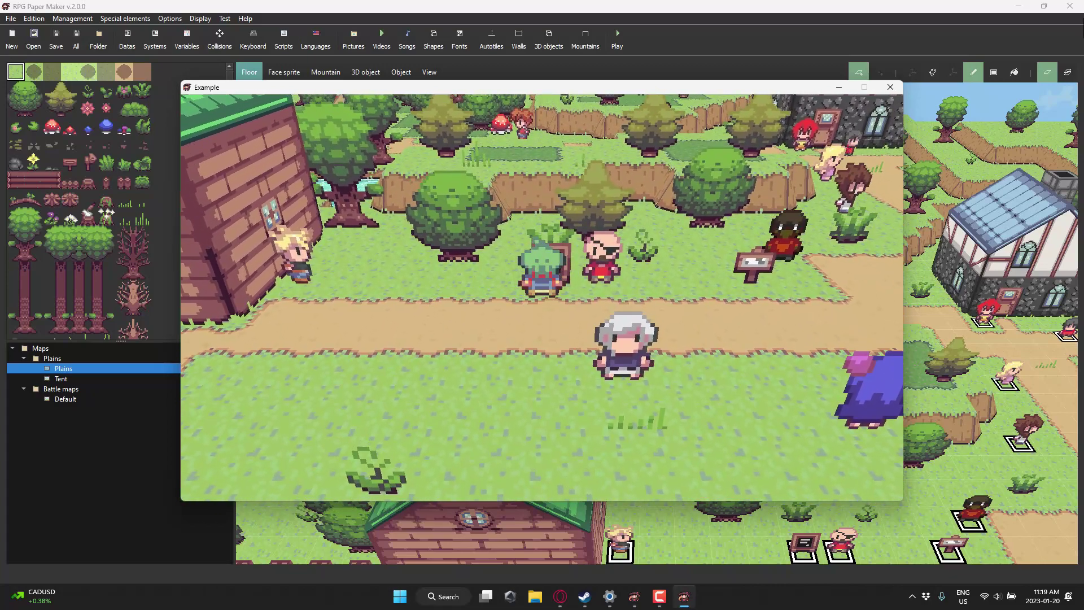
pyautogui.click(890, 87)
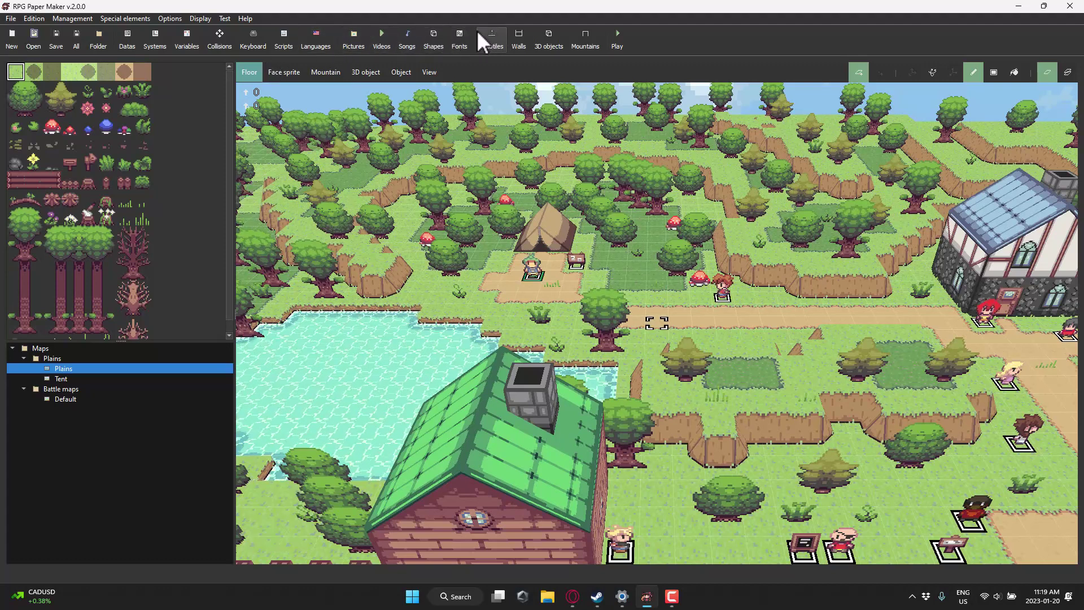
pyautogui.click(282, 35)
pyautogui.click(339, 151)
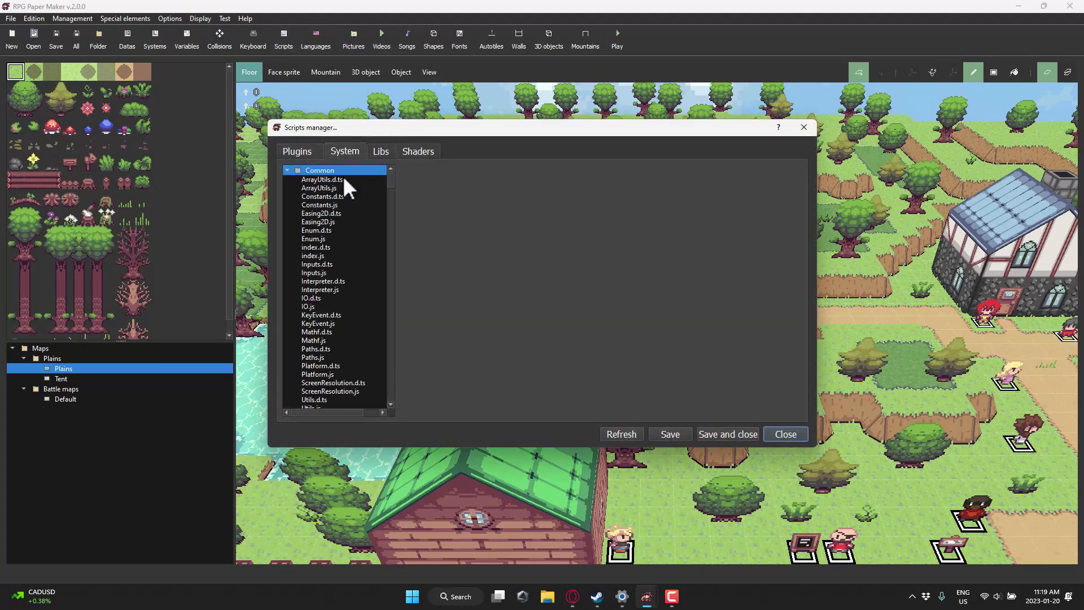
pyautogui.click(320, 205)
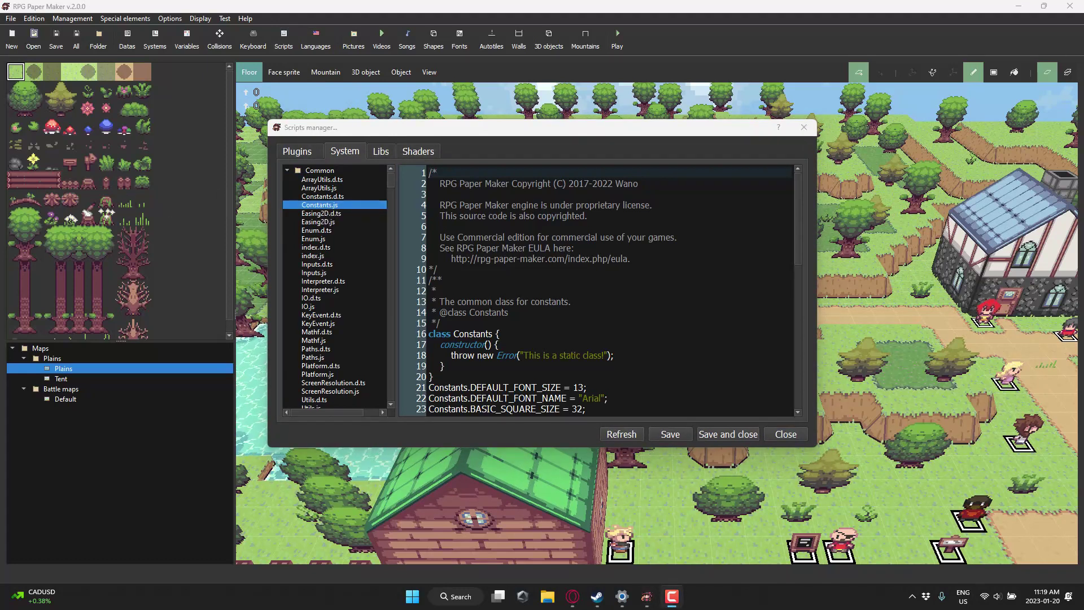
pyautogui.scroll(-1, 371, 252)
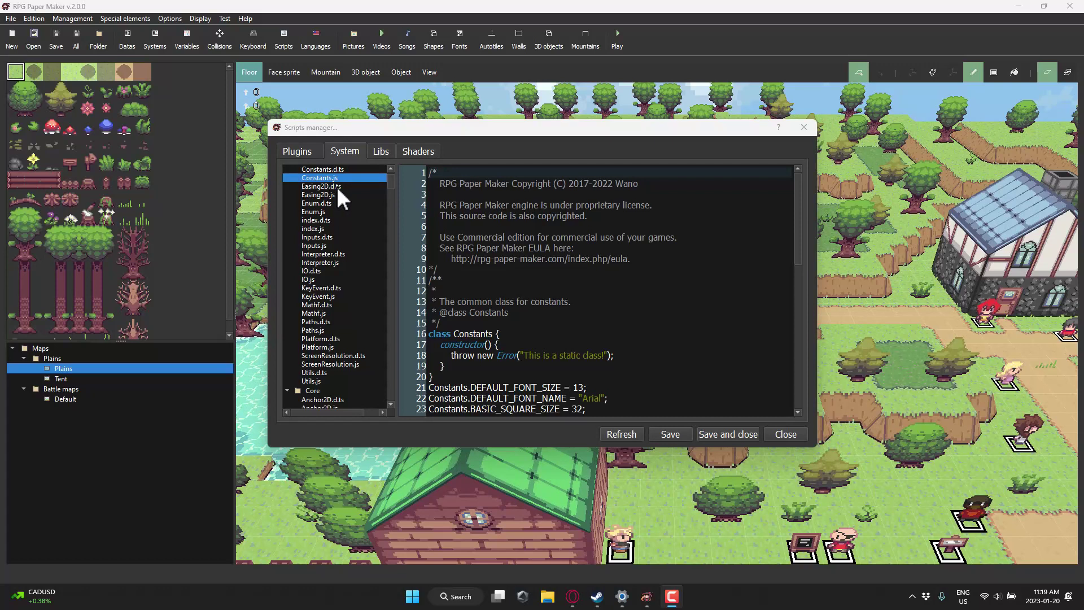
pyautogui.scroll(-3, 314, 233)
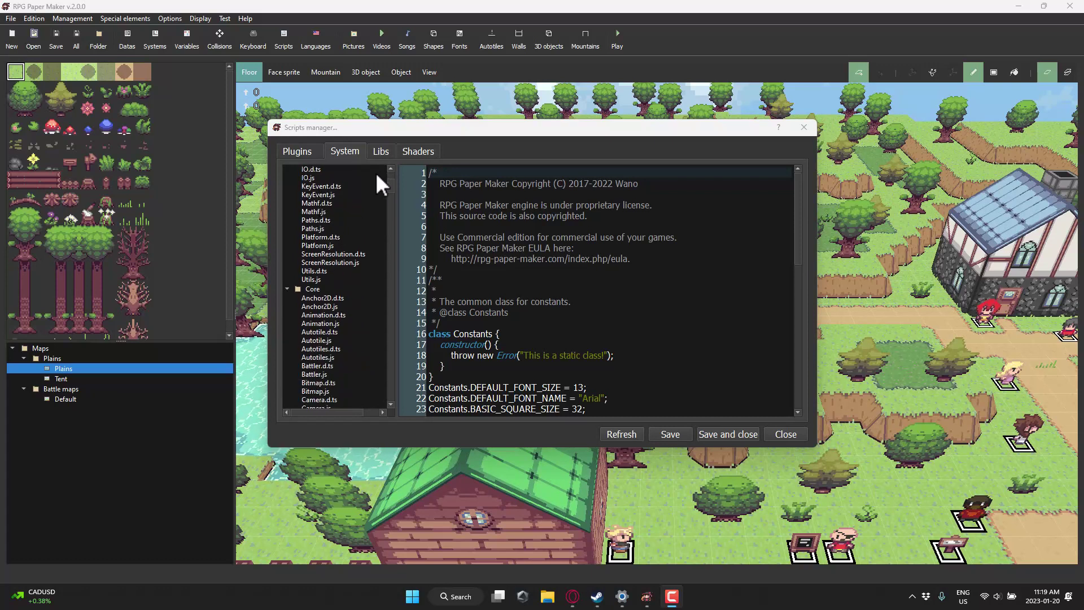
pyautogui.click(379, 150)
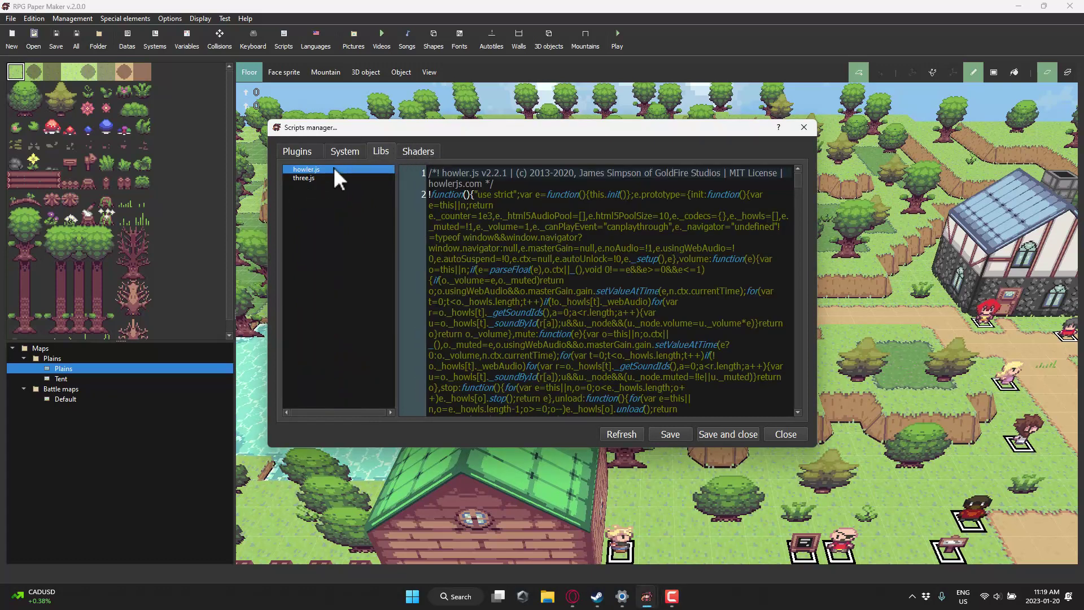
pyautogui.click(421, 151)
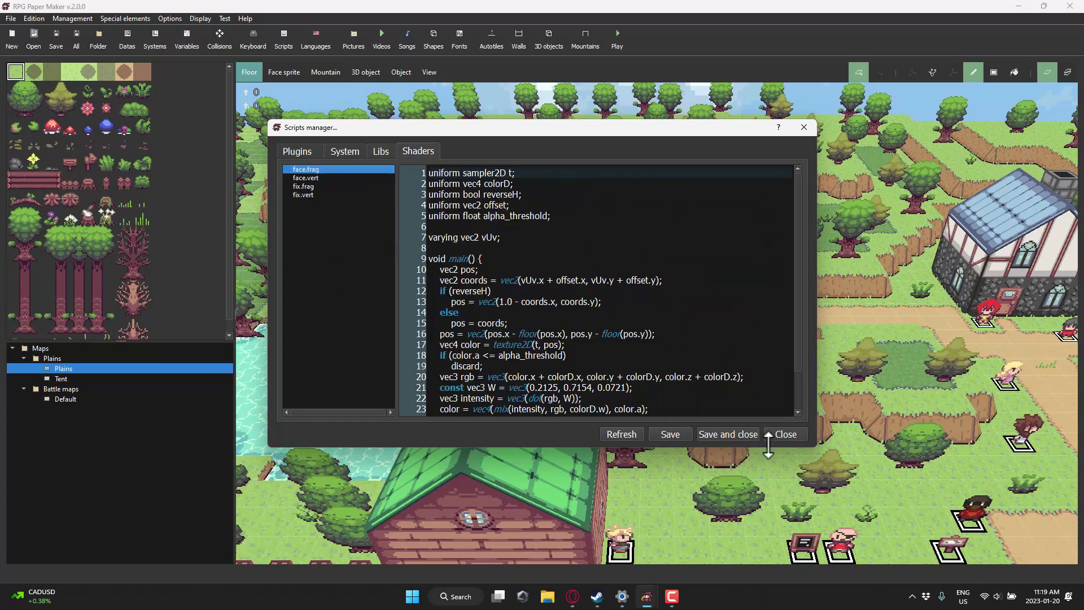
pyautogui.click(786, 434)
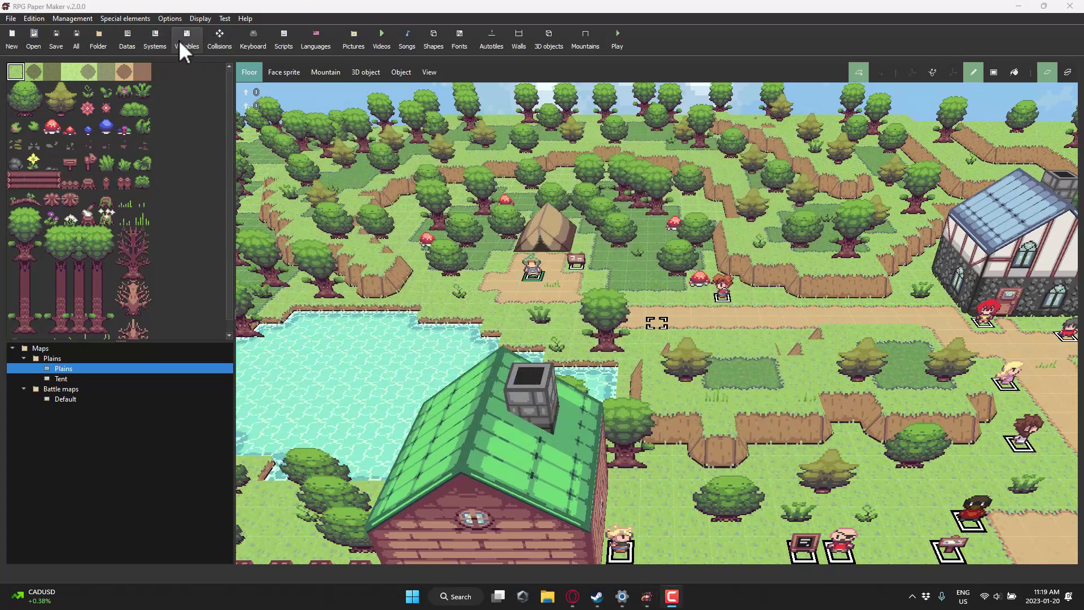
pyautogui.click(156, 40)
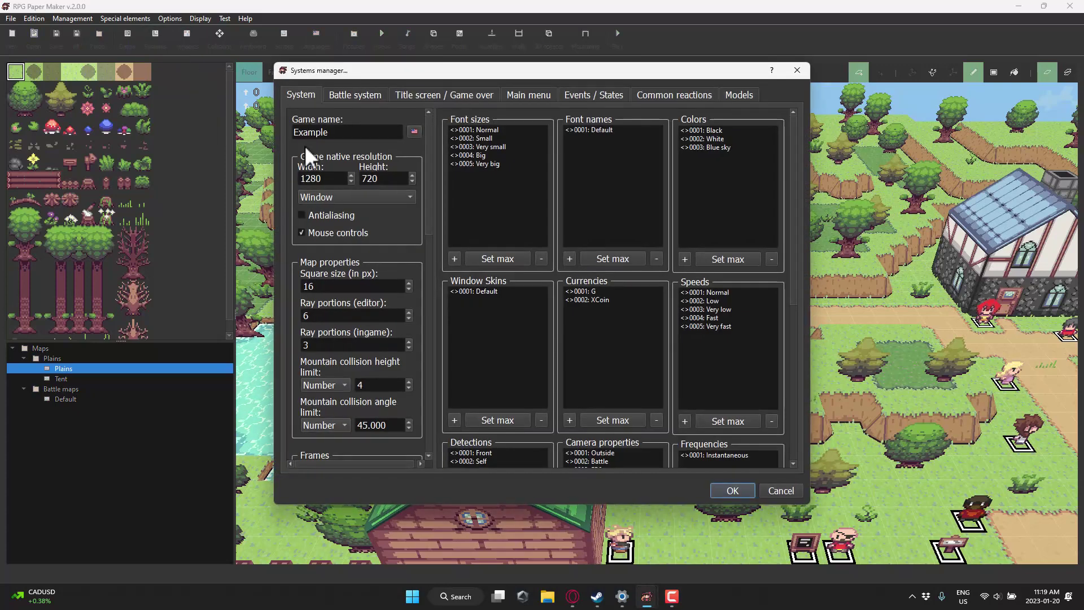
pyautogui.click(358, 94)
pyautogui.click(423, 95)
pyautogui.click(525, 94)
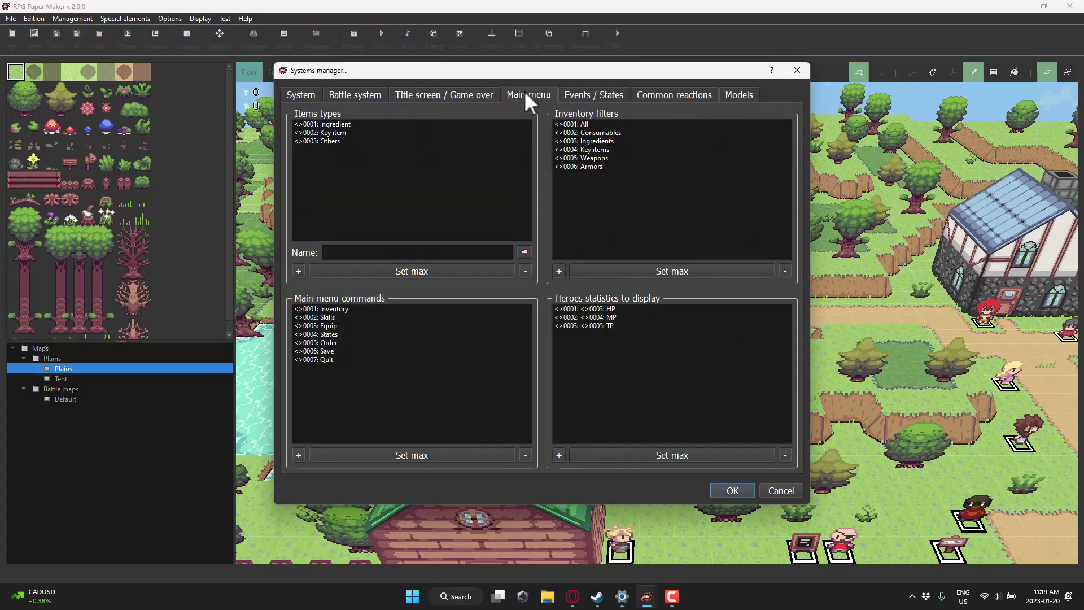
pyautogui.click(582, 93)
pyautogui.click(647, 92)
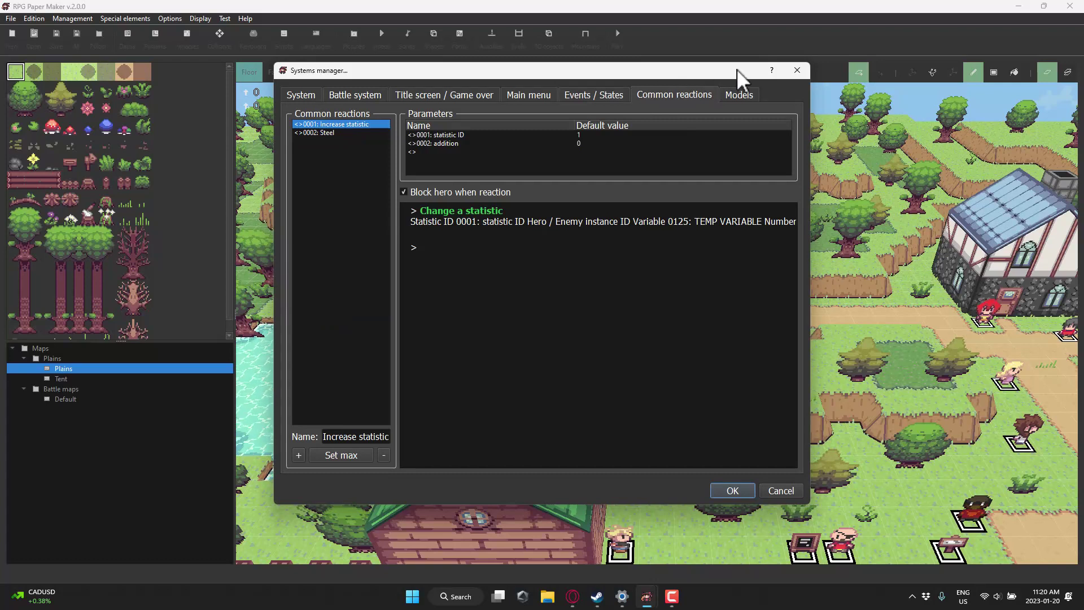
pyautogui.click(798, 72)
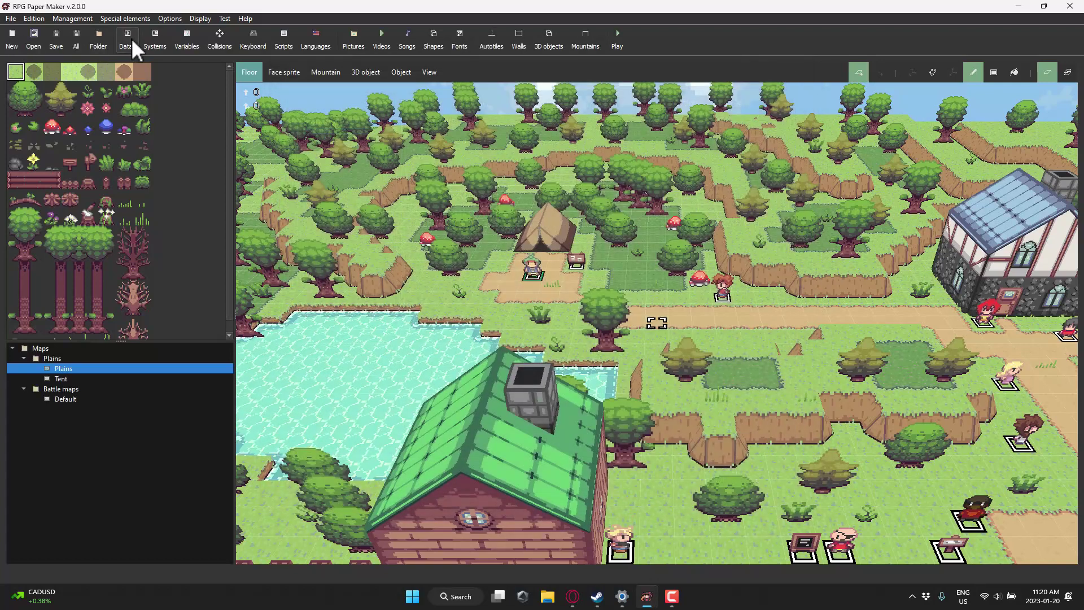
pyautogui.click(128, 38)
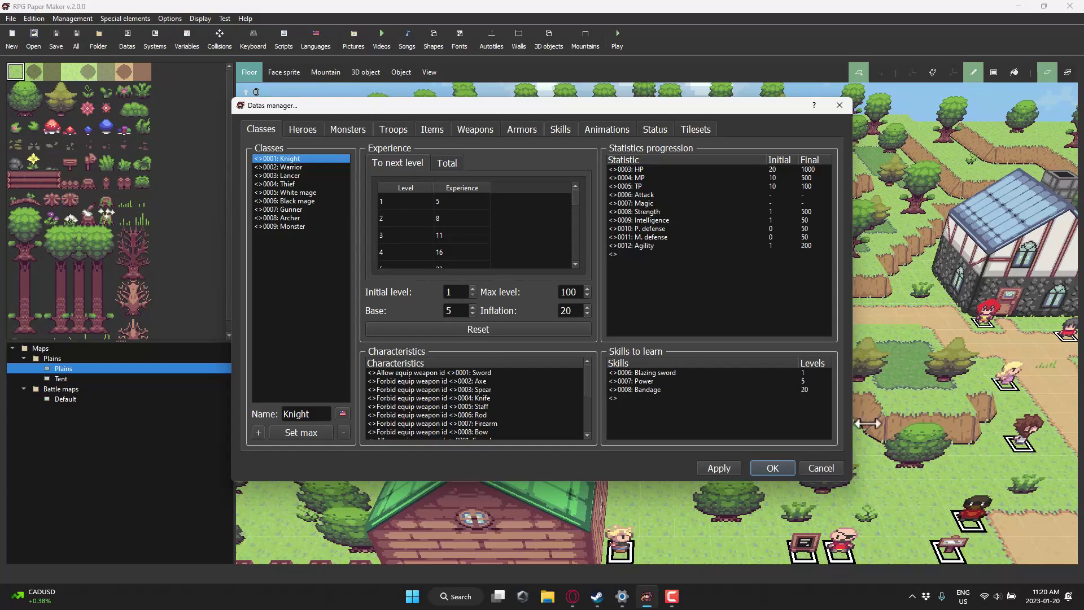
# - Confirm the Datas manager with OK, leaving the Knight class unchanged
pyautogui.click(760, 468)
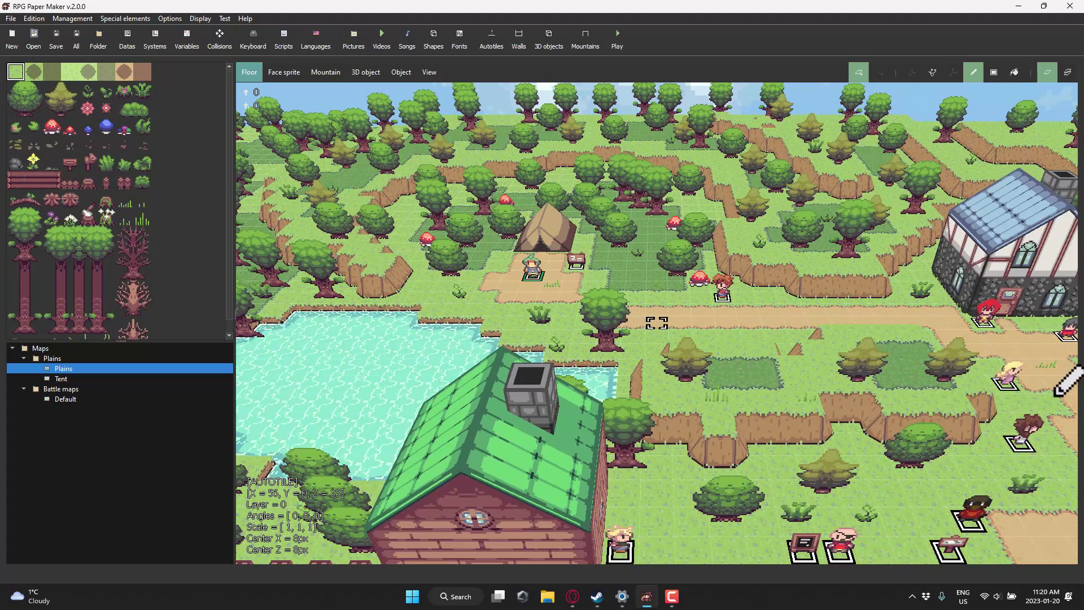
# - Paint two dirt path tiles onto the grass and undo a stray grass patch
pyautogui.press('d')
pyautogui.press('d')
pyautogui.press('d')
pyautogui.press('d')
pyautogui.press('d')
pyautogui.click(950, 404)
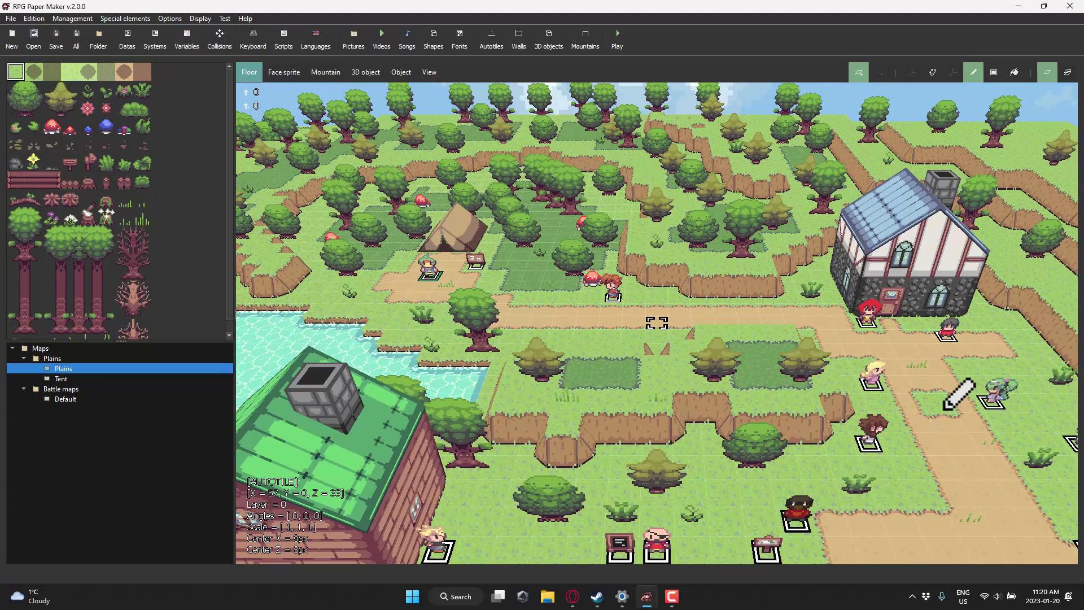
pyautogui.click(918, 400)
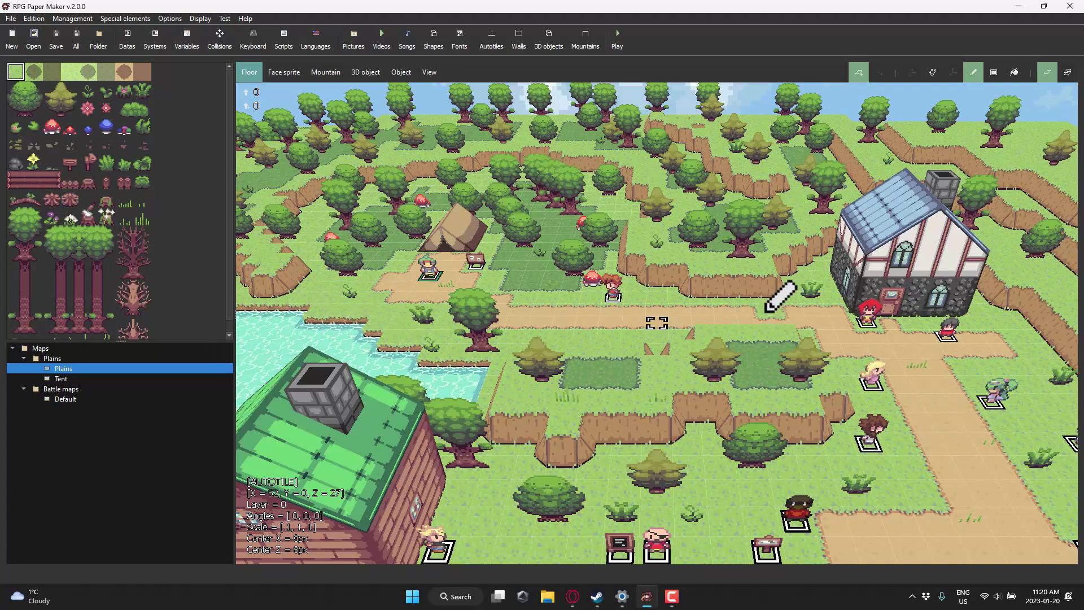
pyautogui.click(951, 425)
pyautogui.hotkey('ctrl', 'z')
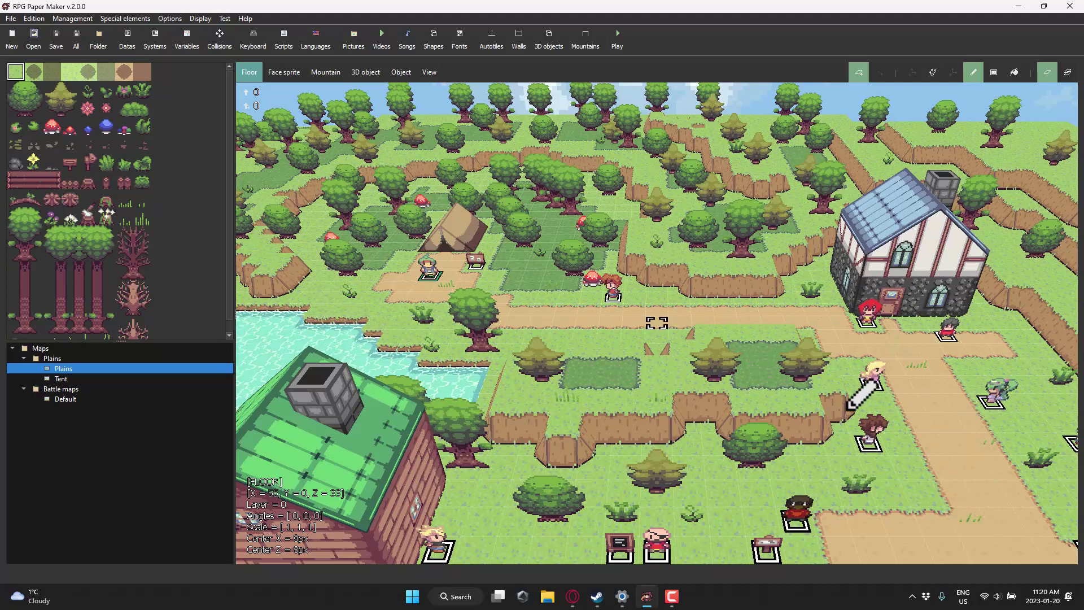
# - Place the tall tree from the tileset beside the stream and switch to face sprites
pyautogui.moveTo(15, 327); pyautogui.dragTo(28, 212)
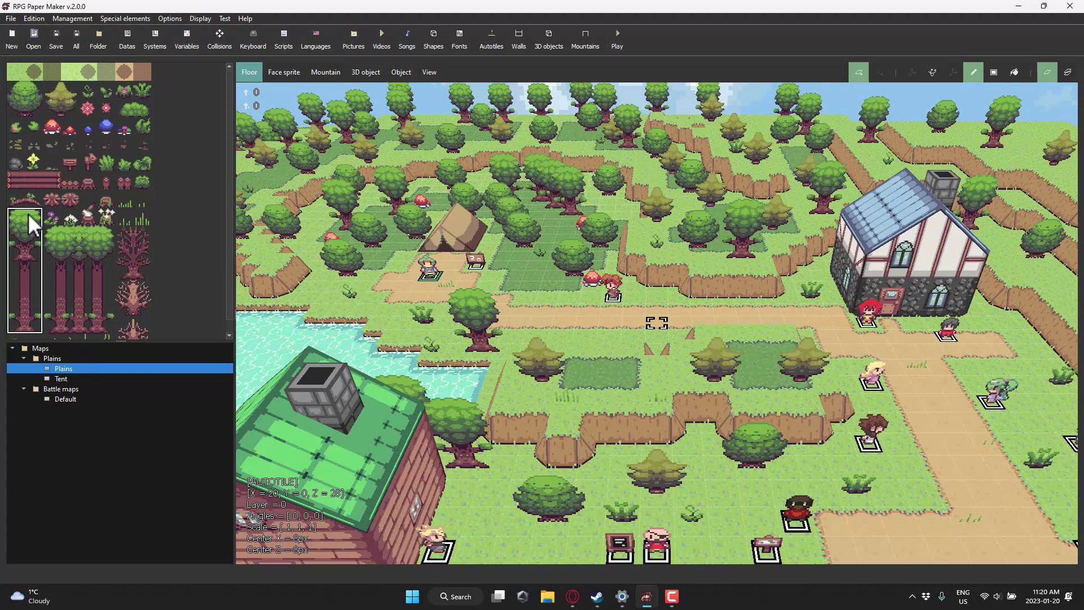
pyautogui.click(926, 364)
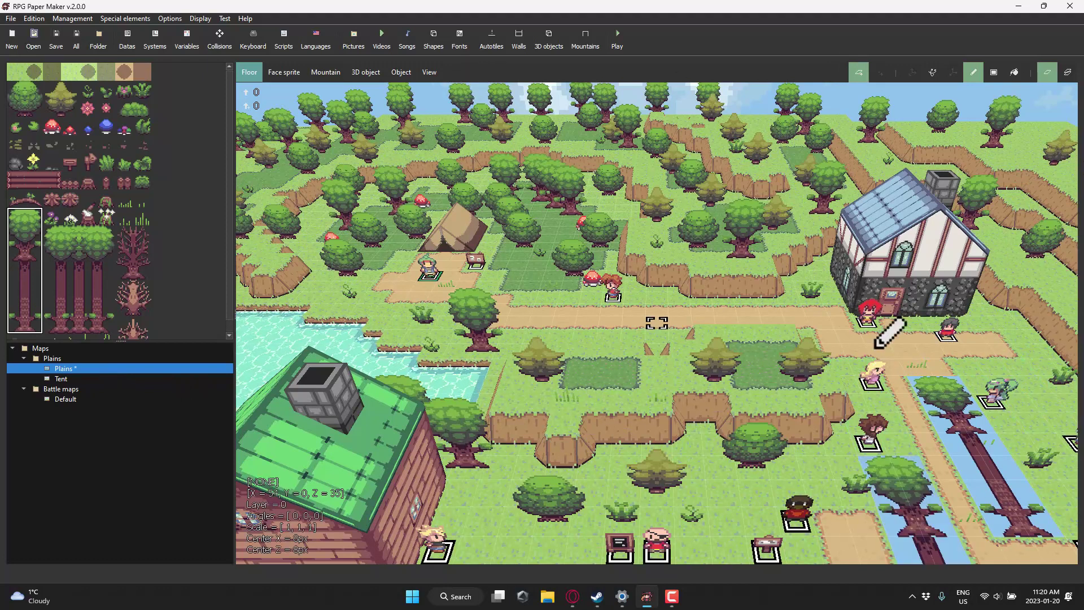
pyautogui.click(1048, 71)
pyautogui.click(284, 72)
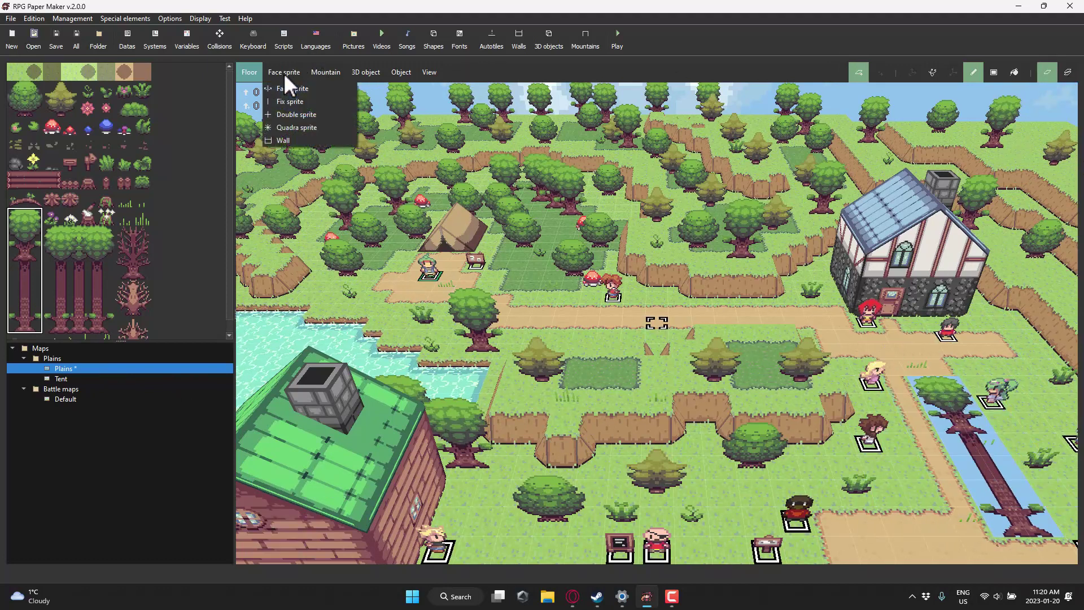
pyautogui.click(284, 72)
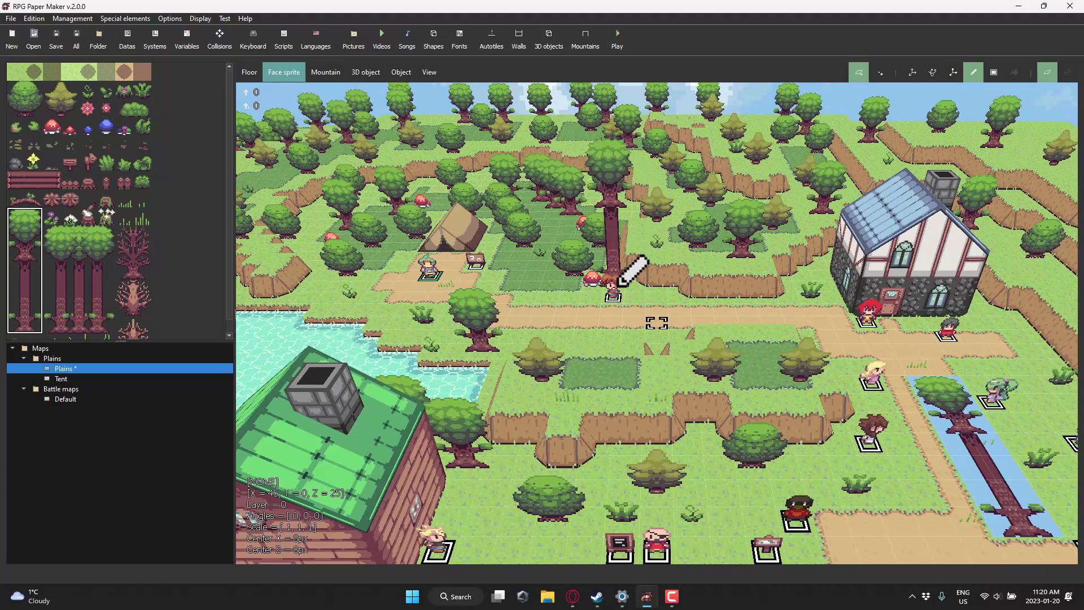
# - Raise two grass mountain blocks on the map, one behind the other
pyautogui.click(320, 77)
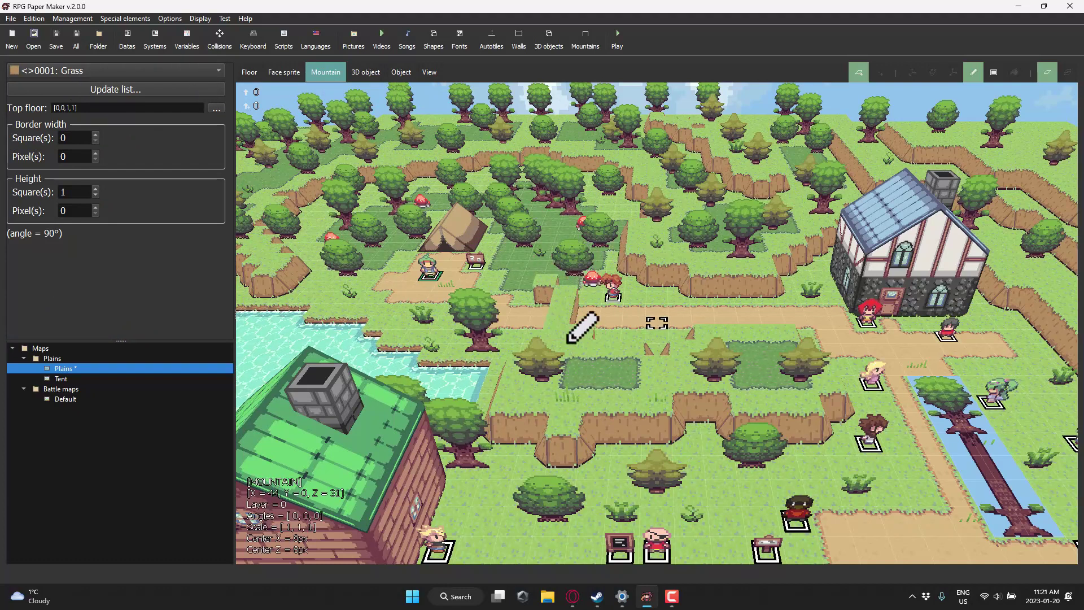
pyautogui.click(577, 307)
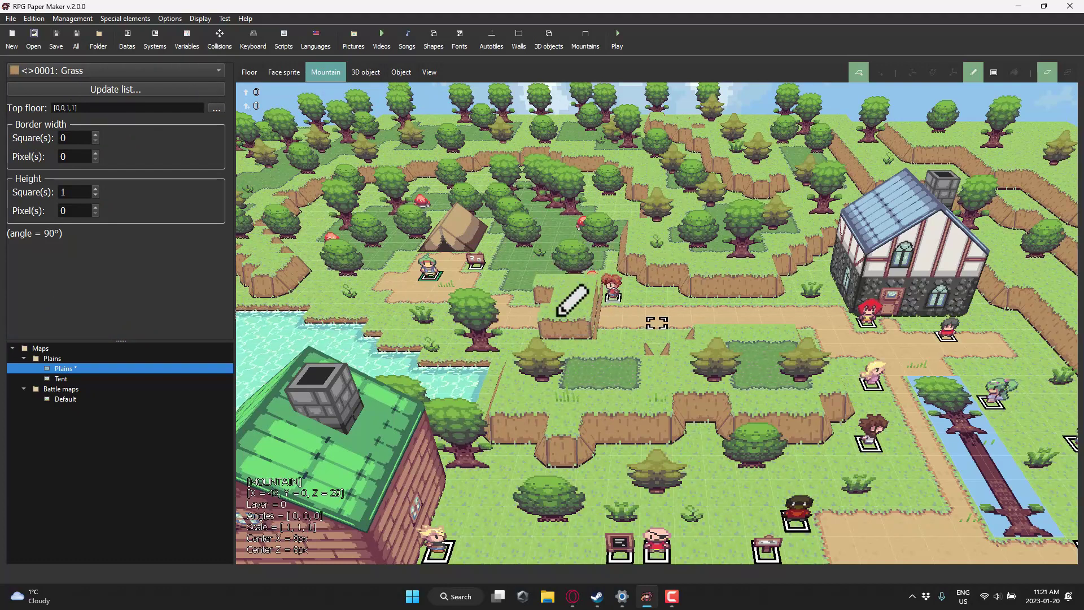
pyautogui.click(576, 277)
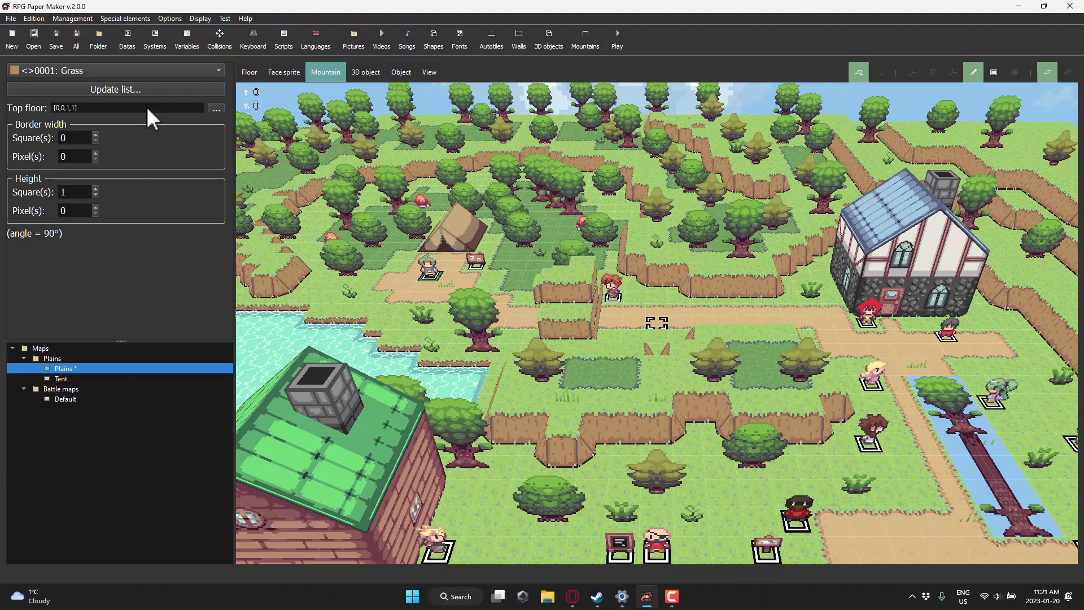
pyautogui.click(356, 70)
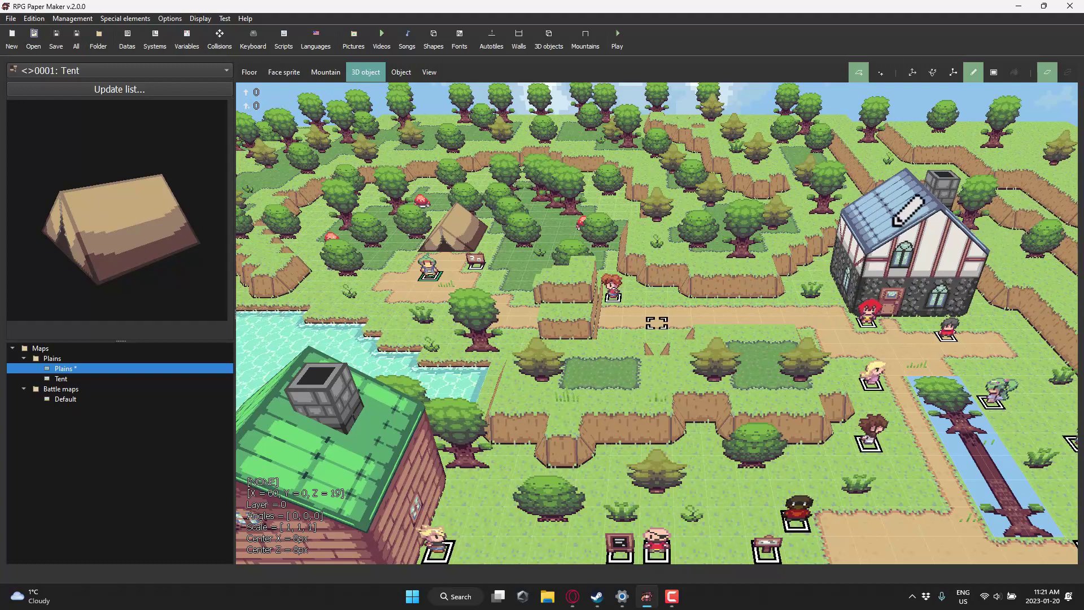
# - Choose the Brick red house 3D object and place it on the map from a rotated camera angle
pyautogui.click(228, 70)
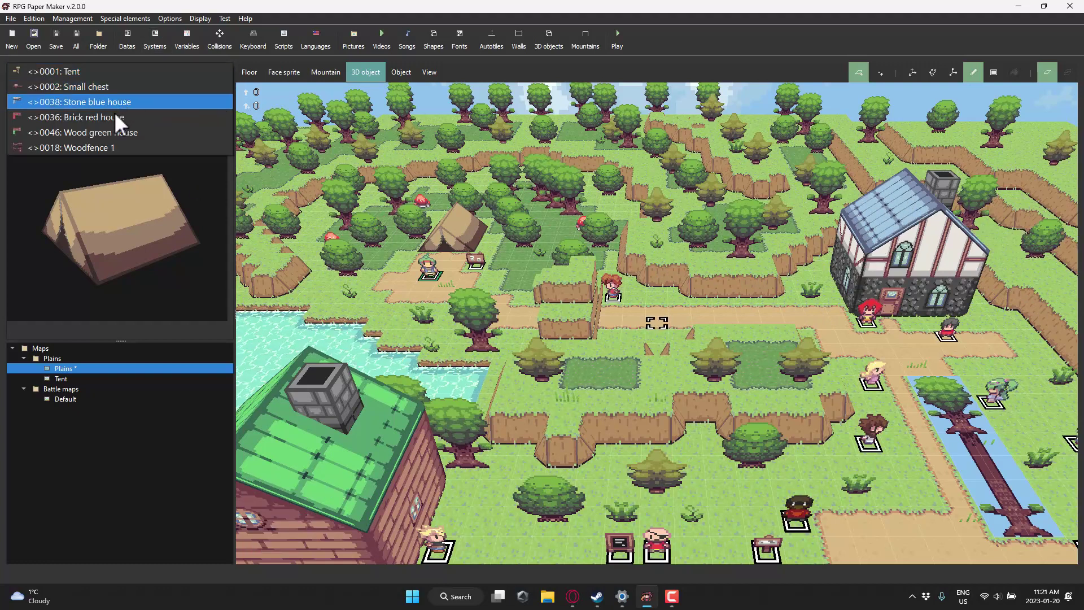
pyautogui.click(97, 118)
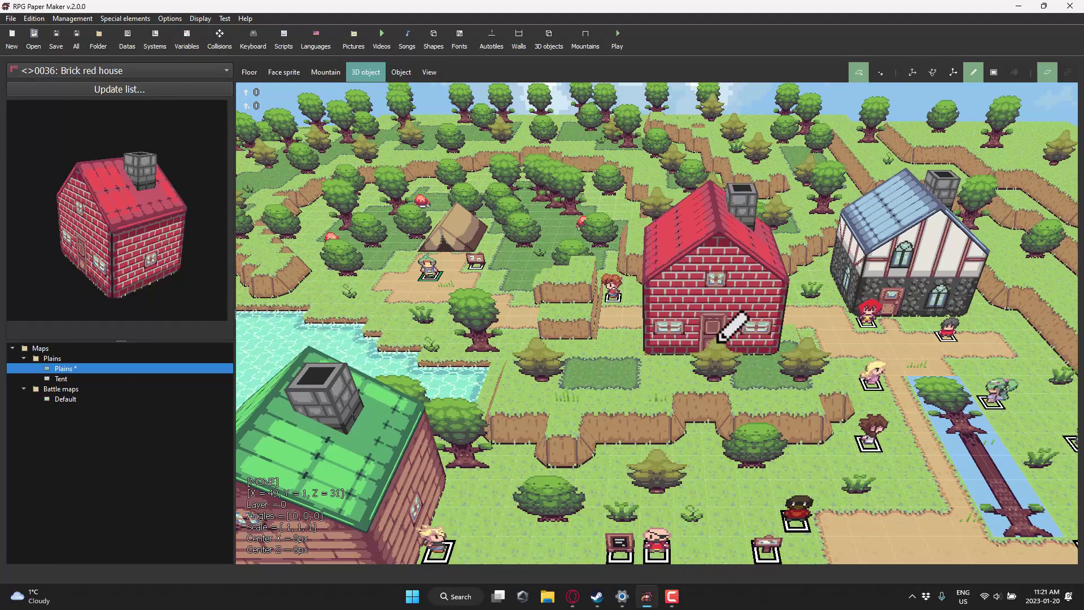
pyautogui.moveTo(721, 339)
pyautogui.mouseDown(button='middle')
pyautogui.moveTo(721, 327)
pyautogui.moveTo(716, 337)
pyautogui.moveTo(487, 288)
pyautogui.moveTo(489, 264)
pyautogui.moveTo(501, 262)
pyautogui.mouseUp(button='middle')
pyautogui.click(501, 261)
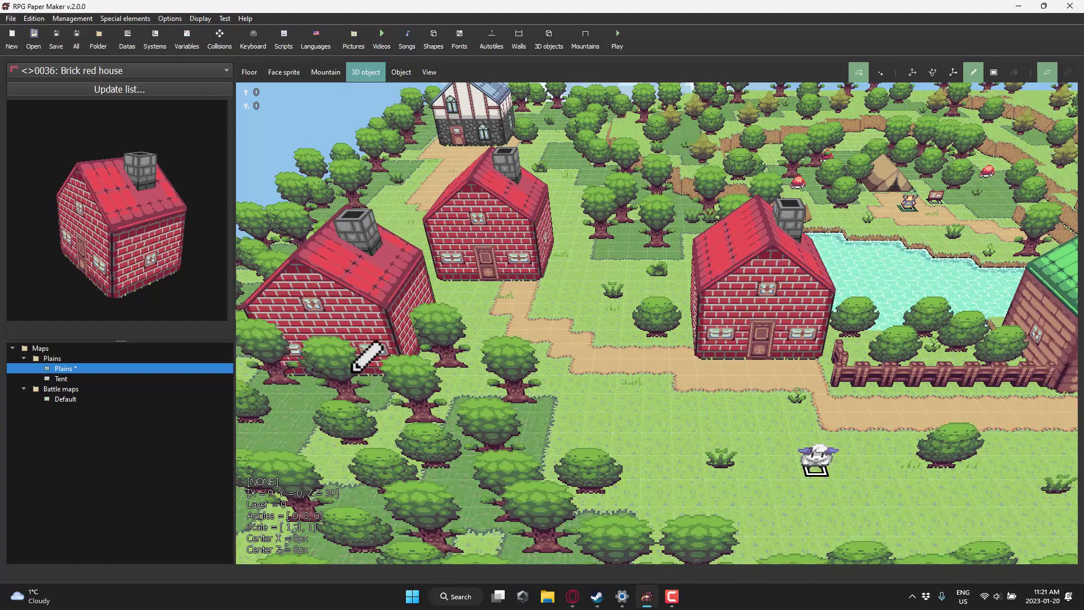
# - In Object mode, open enemy OBJ0014 and review its face-sprite graphic and random movement, leaving them unchanged
pyautogui.click(398, 74)
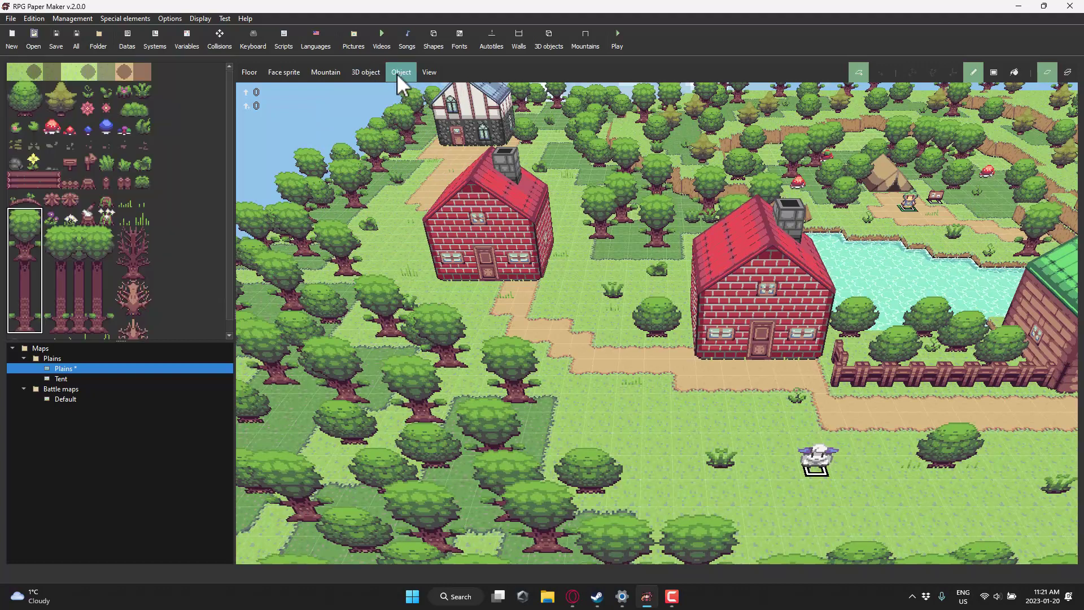
pyautogui.click(88, 132)
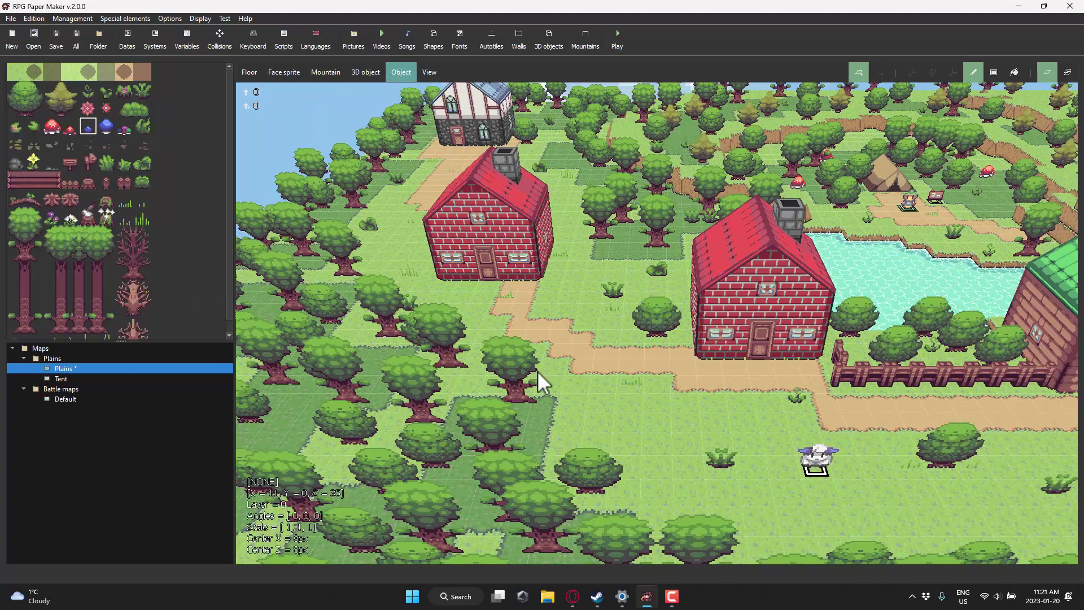
pyautogui.click(814, 467)
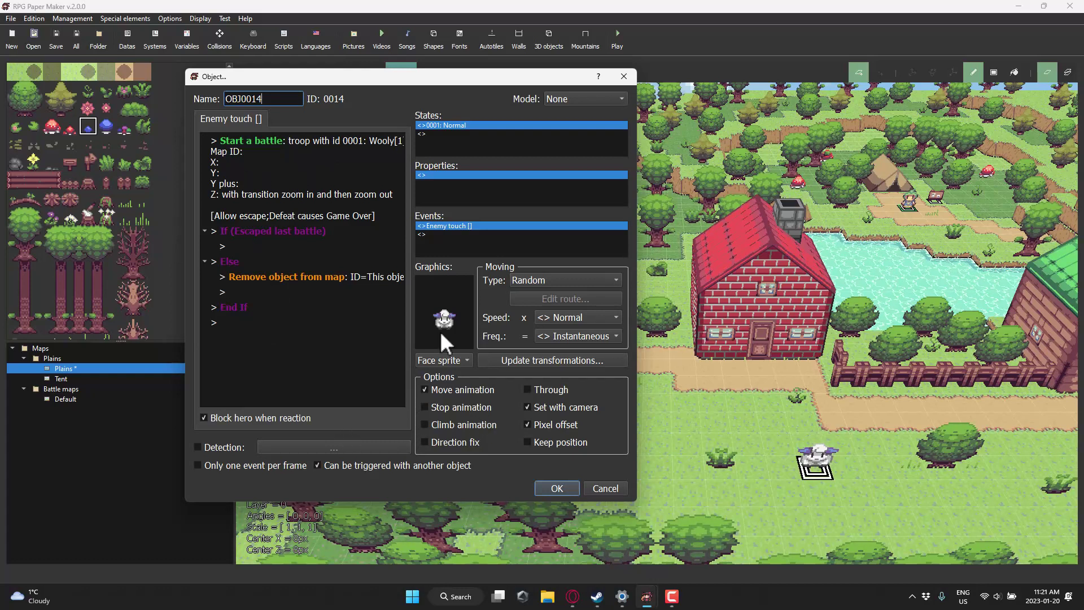
pyautogui.click(469, 359)
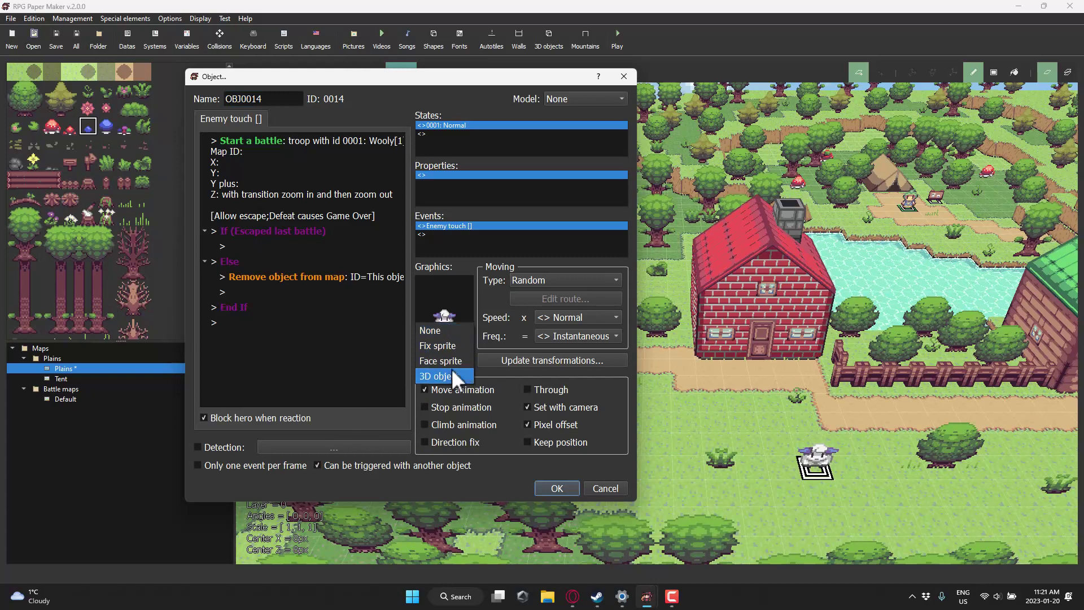
pyautogui.click(616, 393)
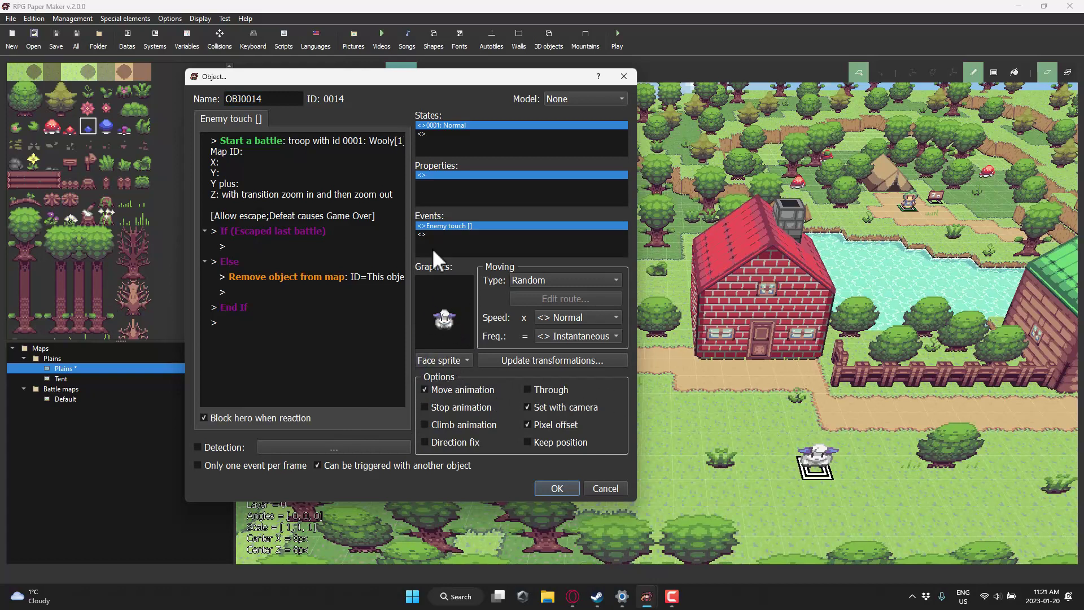
pyautogui.click(568, 282)
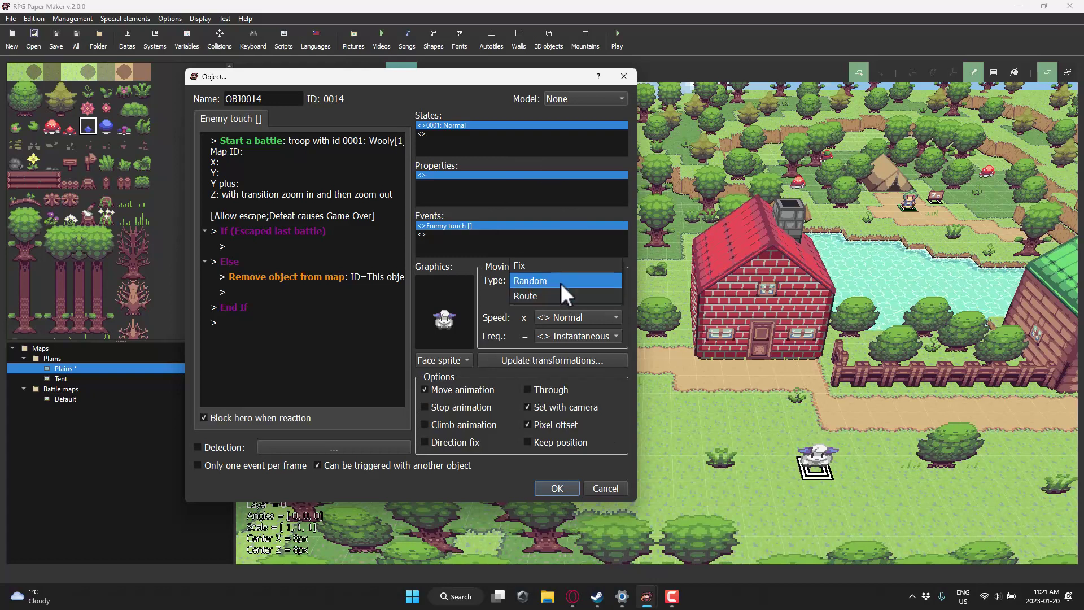
pyautogui.click(607, 463)
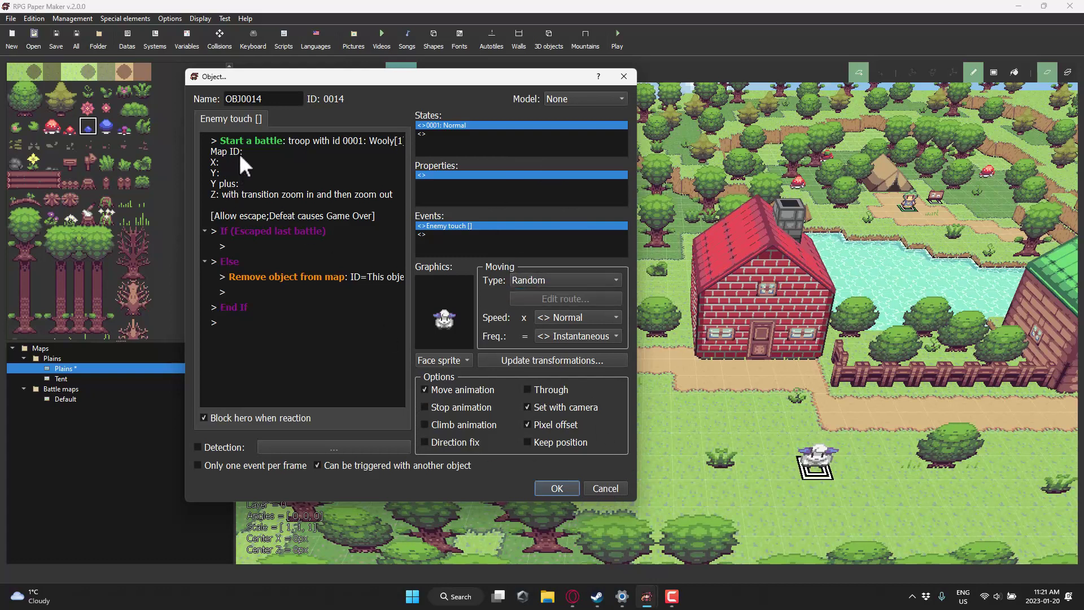
pyautogui.click(605, 489)
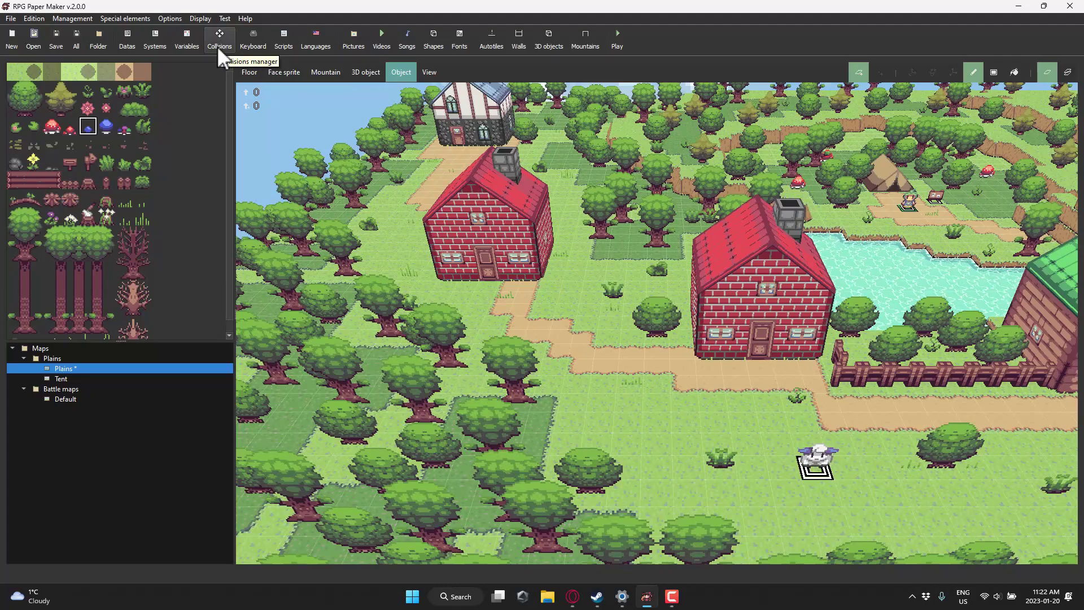
# - Zoom out and move the camera around the blue-roofed house, then open the Management menu
pyautogui.scroll(-2, 587, 356)
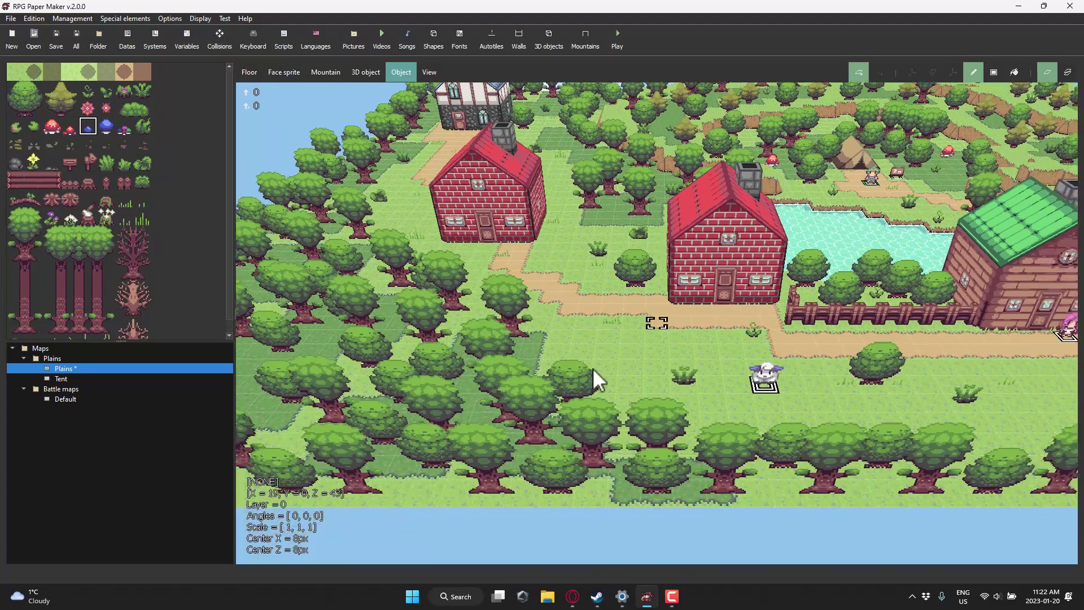
pyautogui.press('d')
pyautogui.press('w')
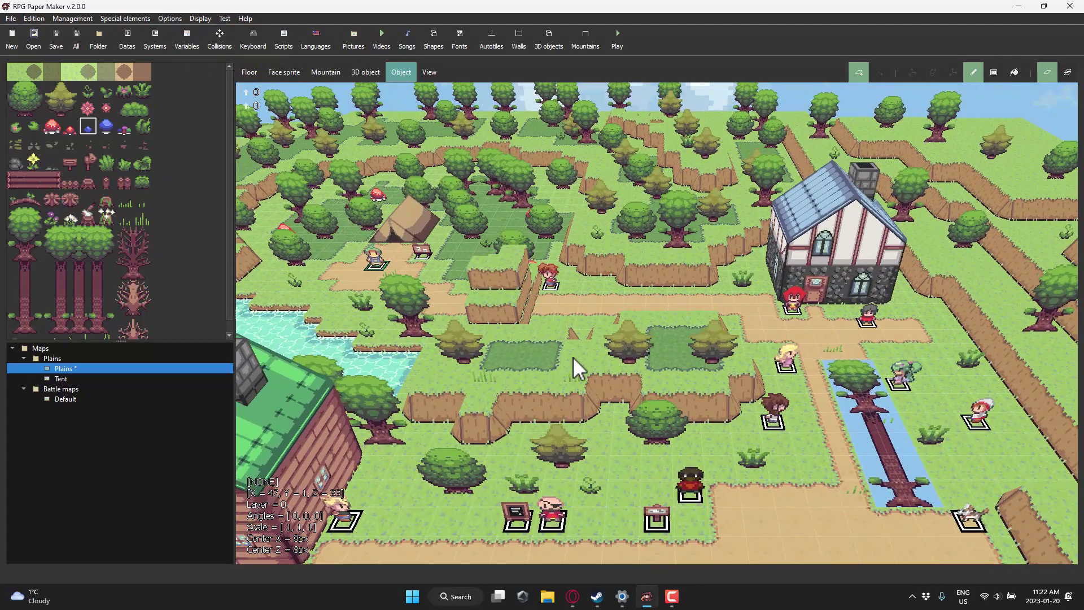
pyautogui.press('s')
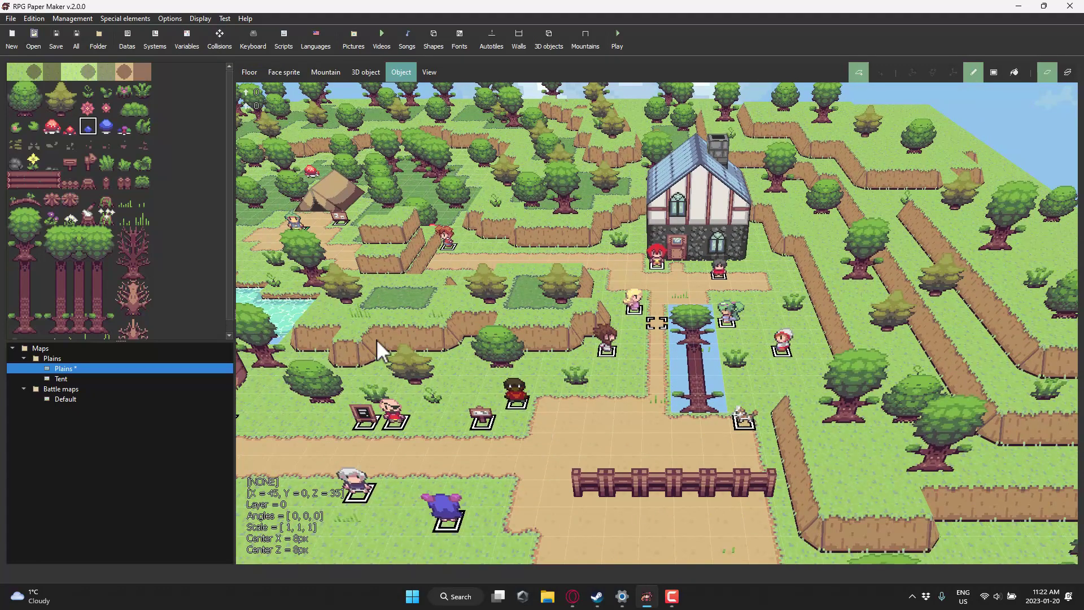
pyautogui.click(72, 19)
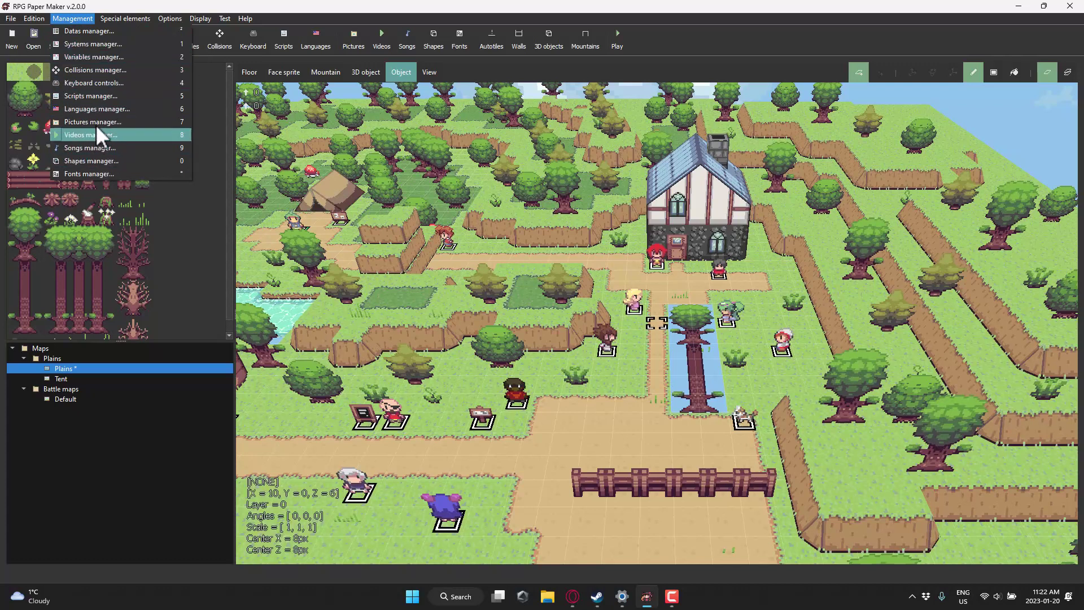
# - Look across the menu bar menus, ending on the File menu's project options
pyautogui.moveTo(106, 18)
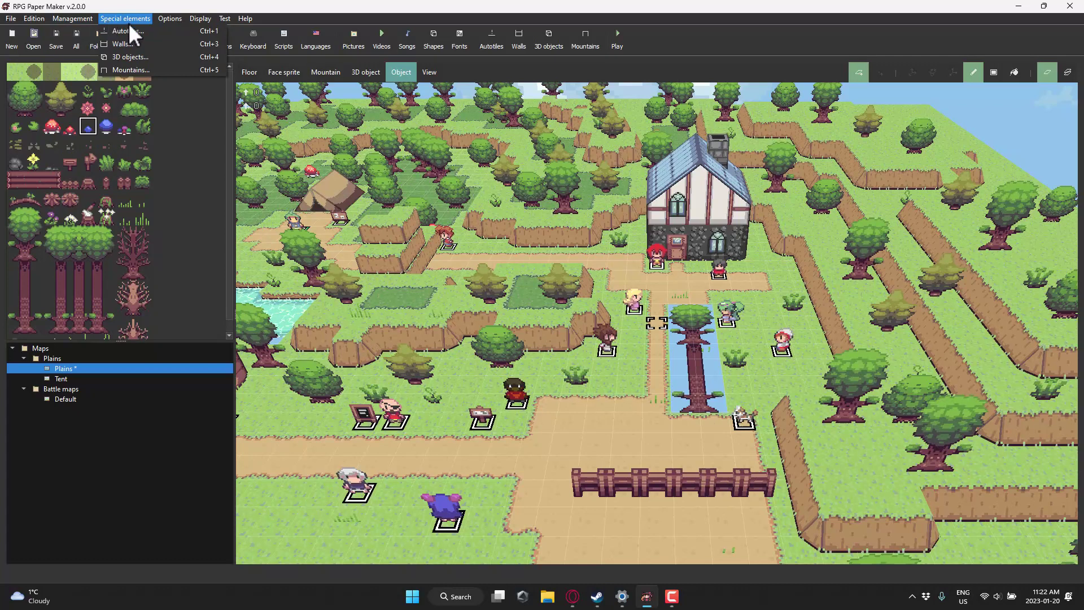
pyautogui.moveTo(178, 19)
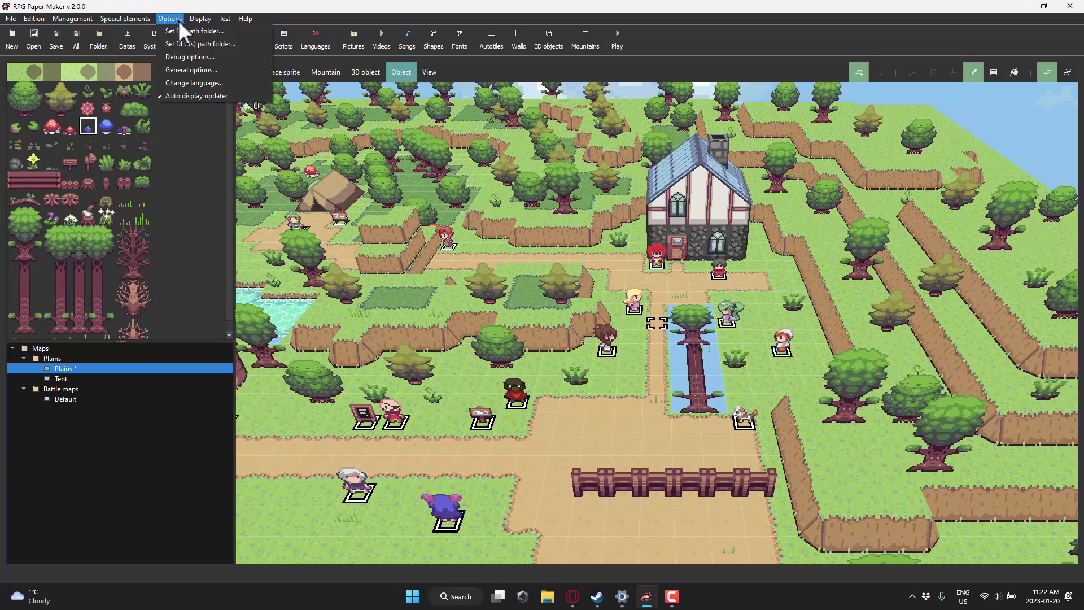
pyautogui.moveTo(223, 16)
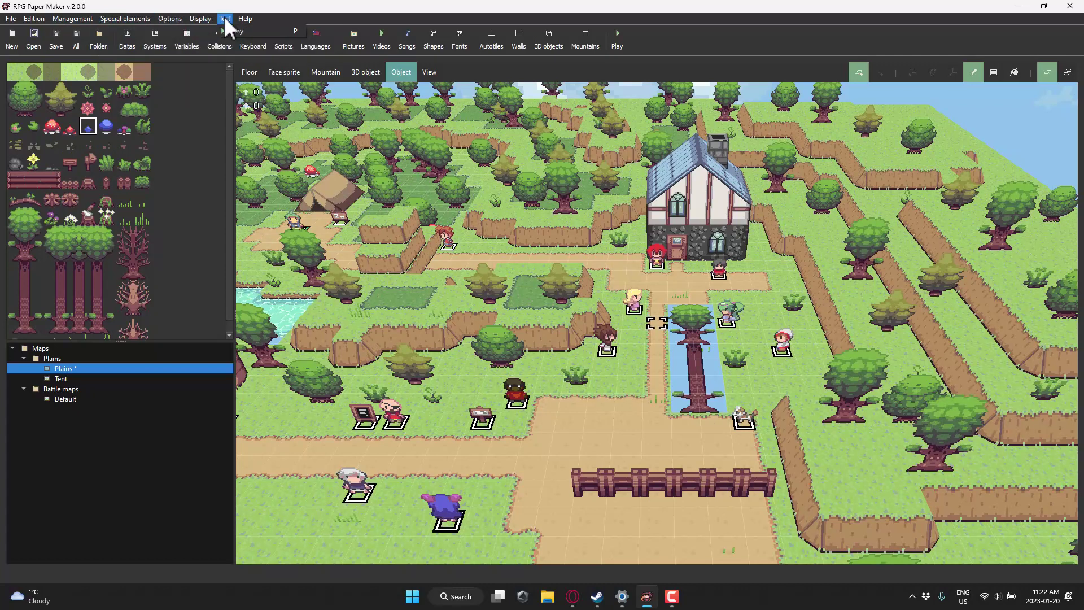
pyautogui.moveTo(17, 22)
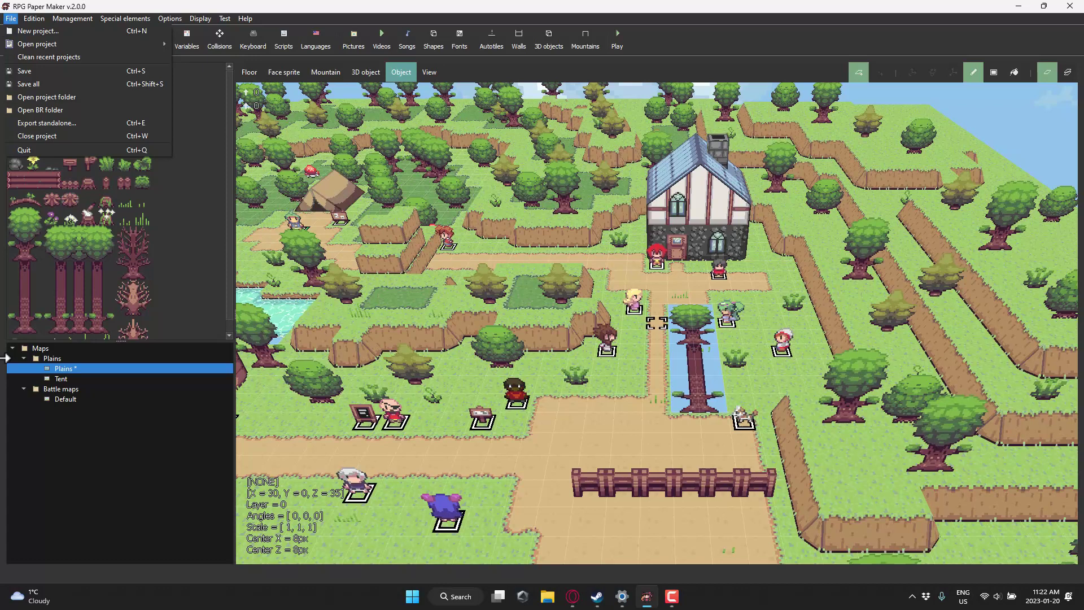
pyautogui.click(56, 123)
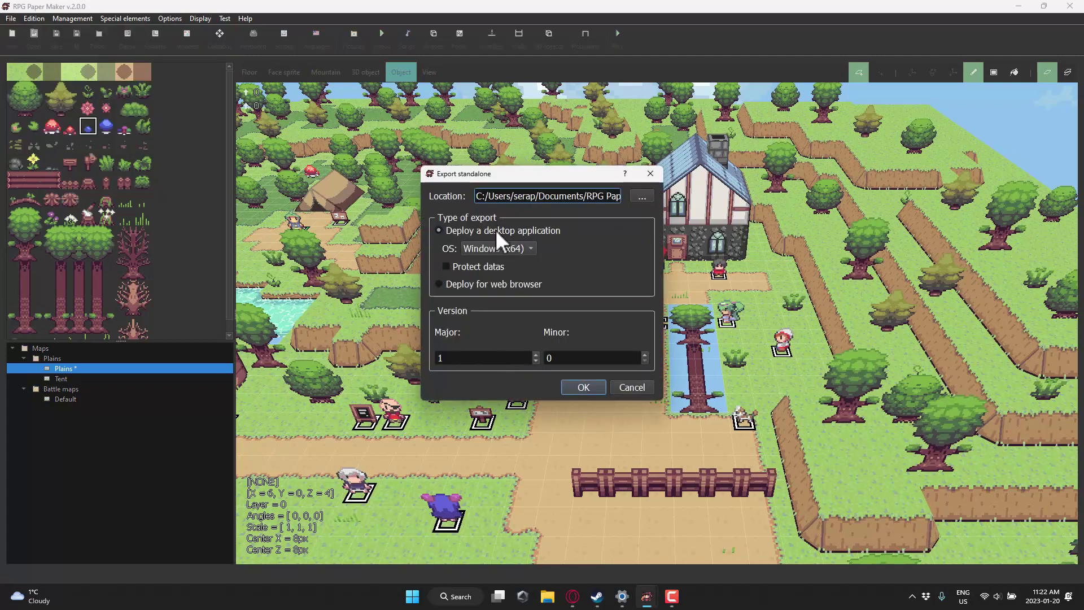
pyautogui.click(526, 247)
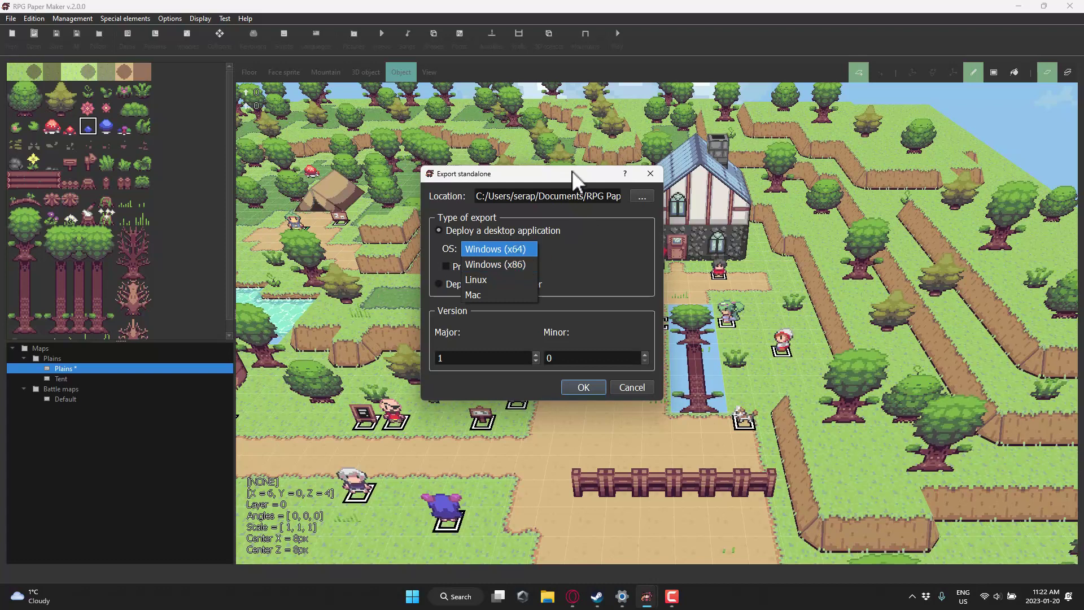
pyautogui.click(640, 382)
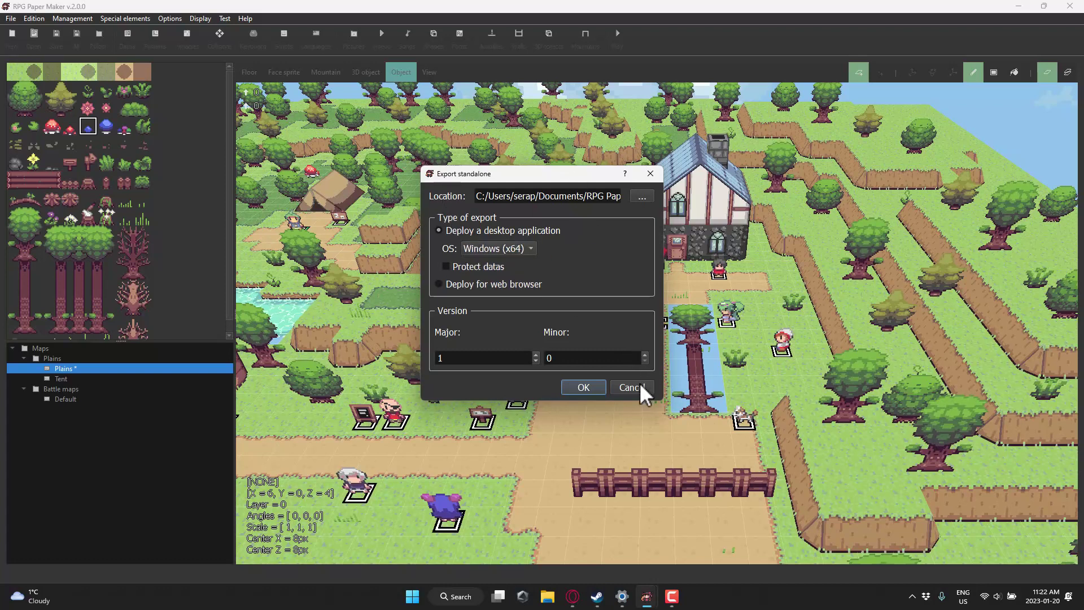
pyautogui.click(640, 382)
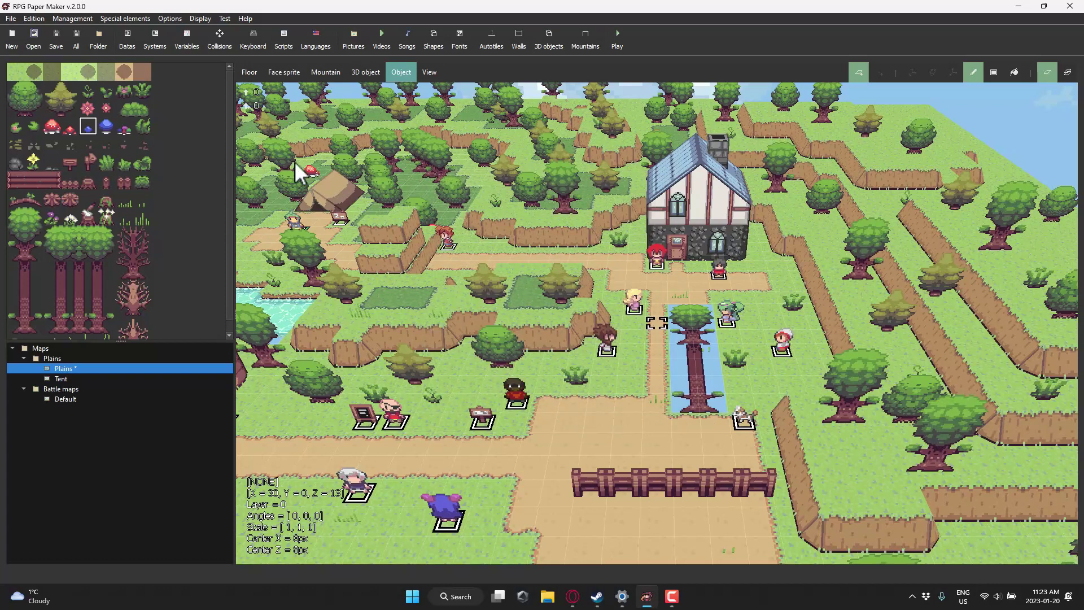
# - View the Steam store page in full-screen Opera, then move to the RPG Paper Maker website tab
pyautogui.click(572, 596)
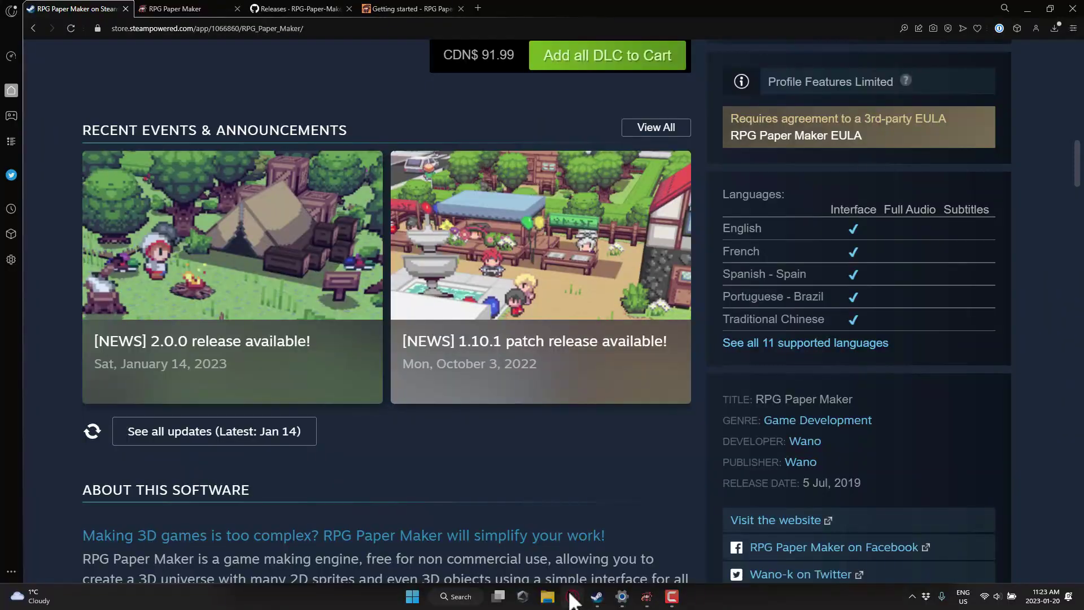
pyautogui.press('F11')
pyautogui.scroll(15, 254, 254)
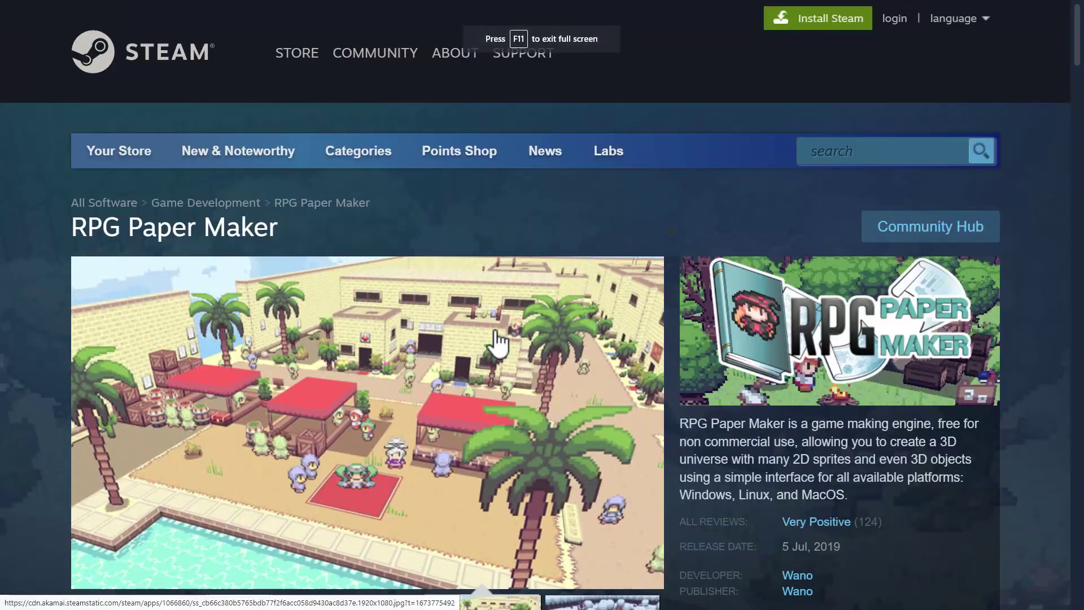
pyautogui.scroll(-5, 491, 355)
pyautogui.scroll(-4, 48, 452)
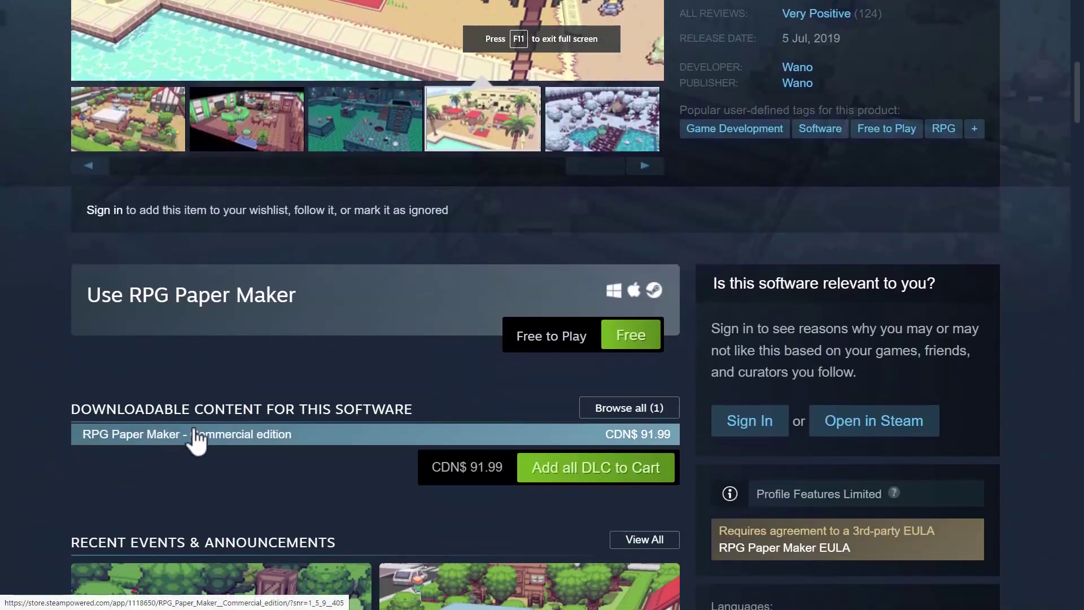
pyautogui.scroll(4, 264, 425)
pyautogui.scroll(4, 265, 425)
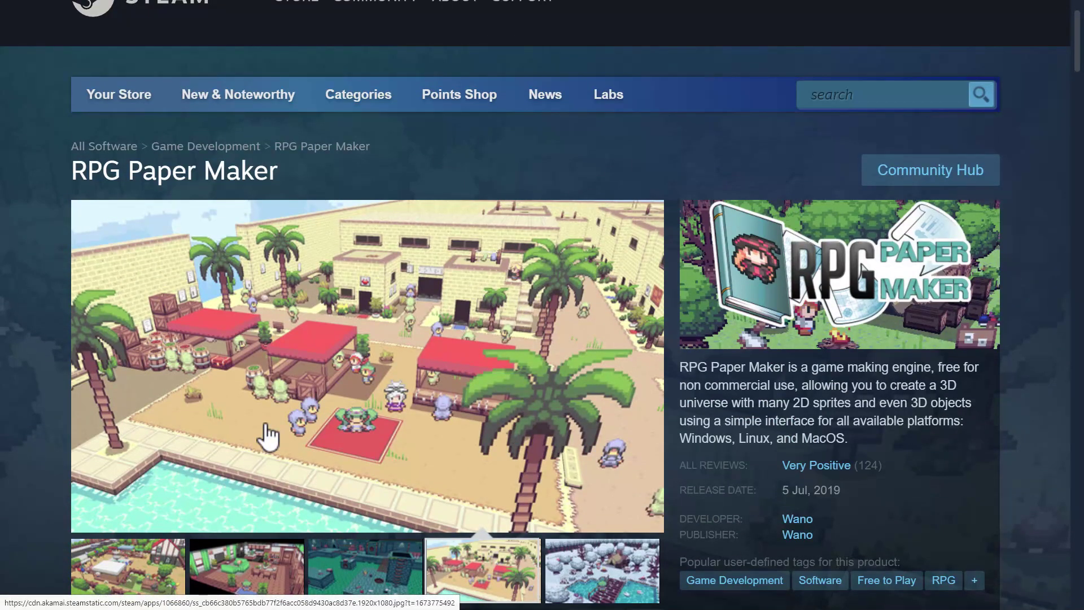
pyautogui.hotkey('ctrl', 'Tab')
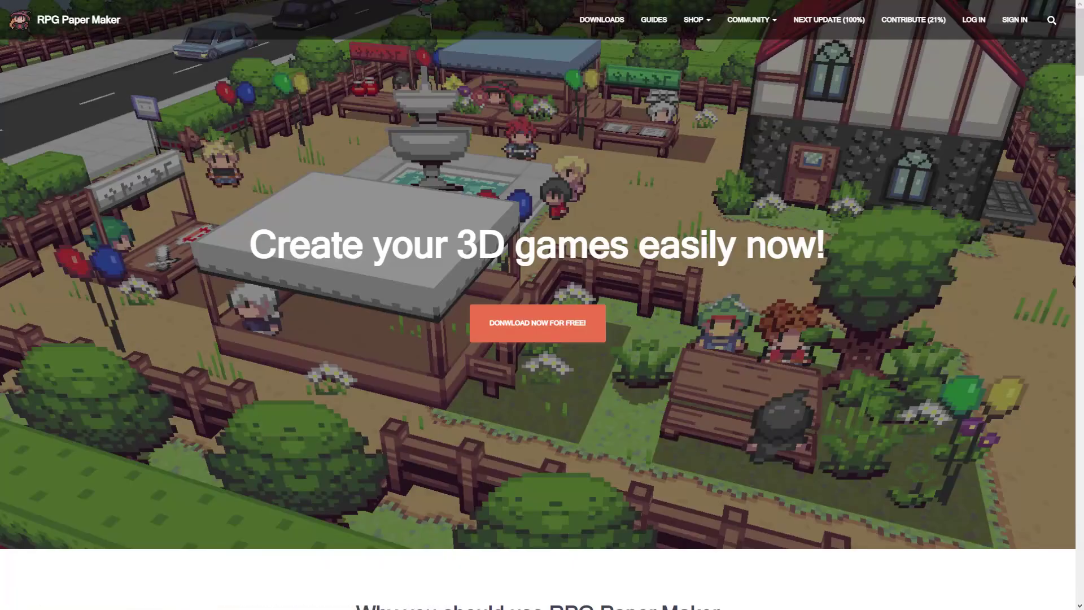
# - Read down the home page's feature sections in full screen and highlight the $79.99 licence price
pyautogui.press('F11')
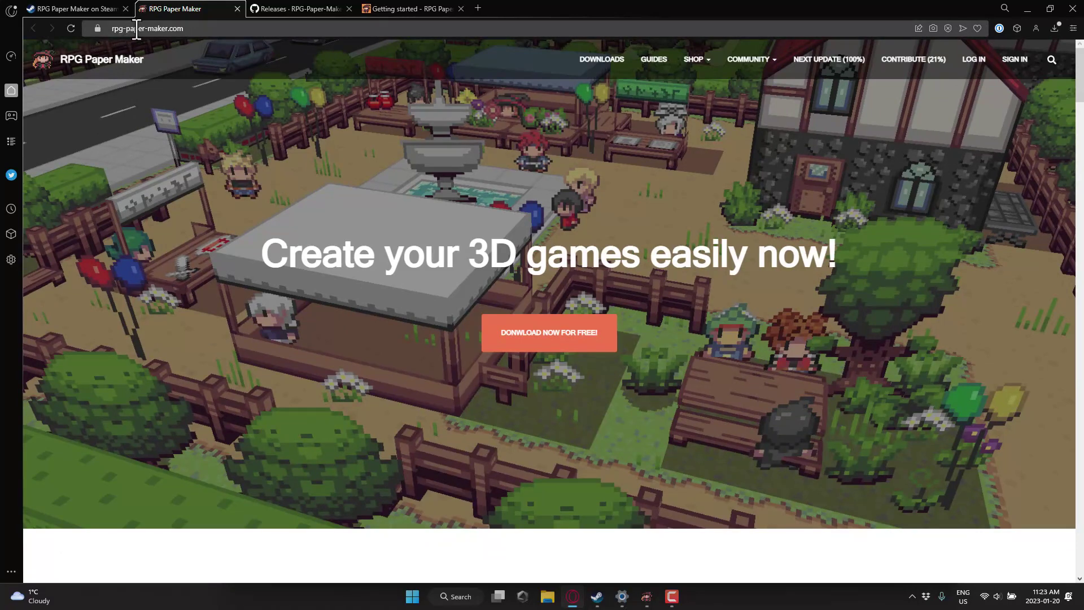
pyautogui.press('F11')
pyautogui.scroll(-10, 727, 335)
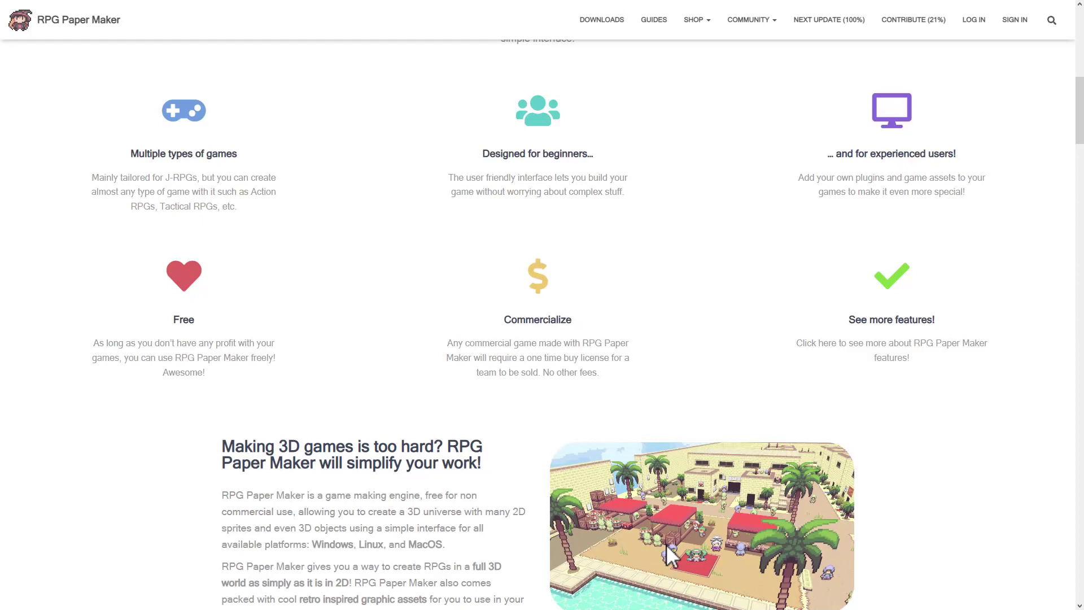
pyautogui.scroll(-1, 525, 124)
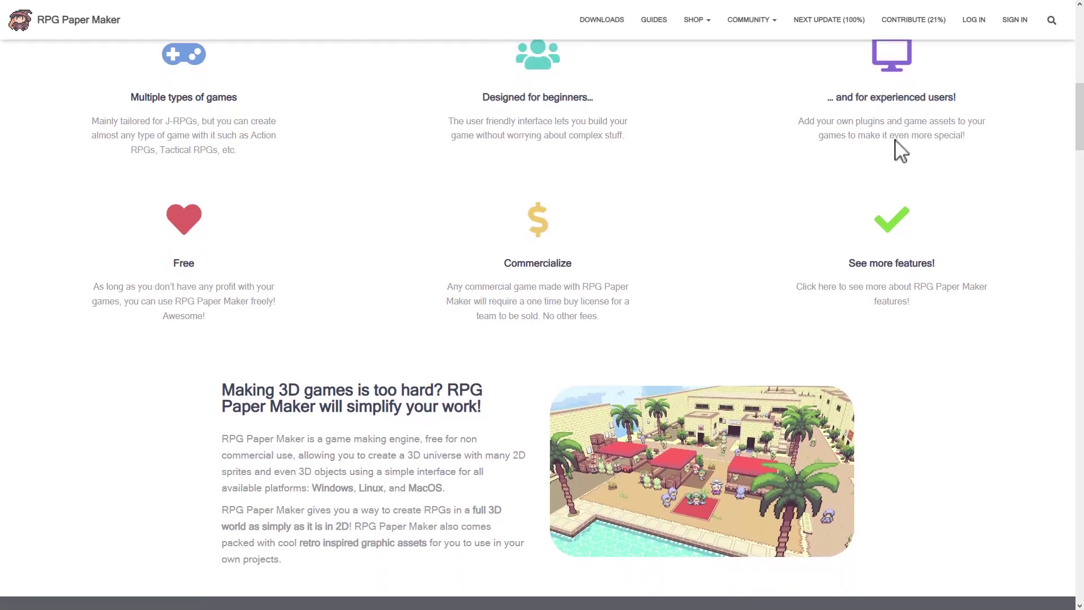
pyautogui.scroll(-2, 910, 140)
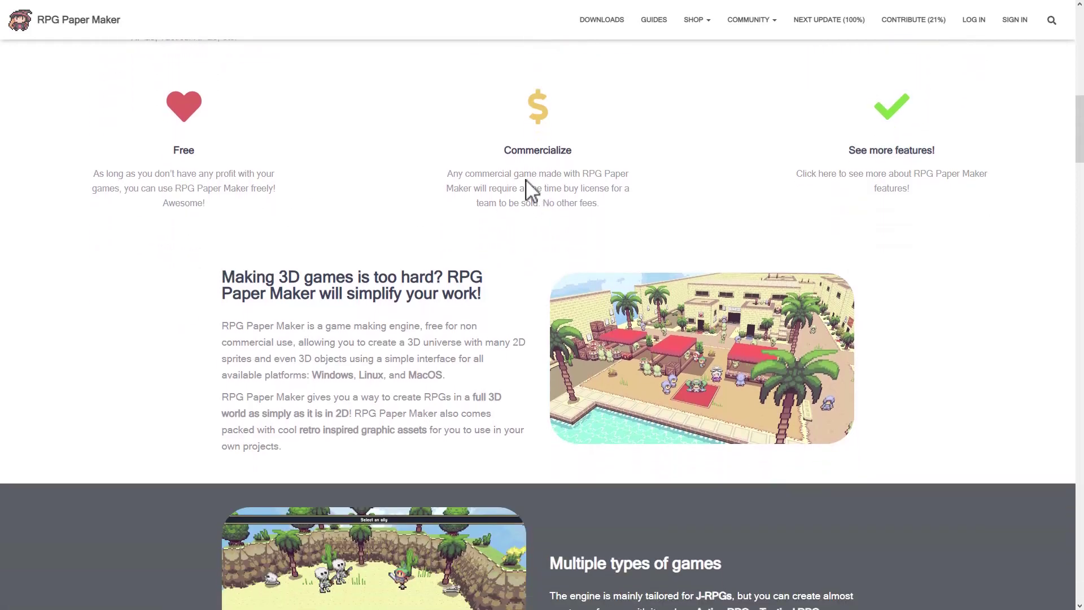
pyautogui.scroll(-1, 528, 188)
pyautogui.scroll(-6, 565, 127)
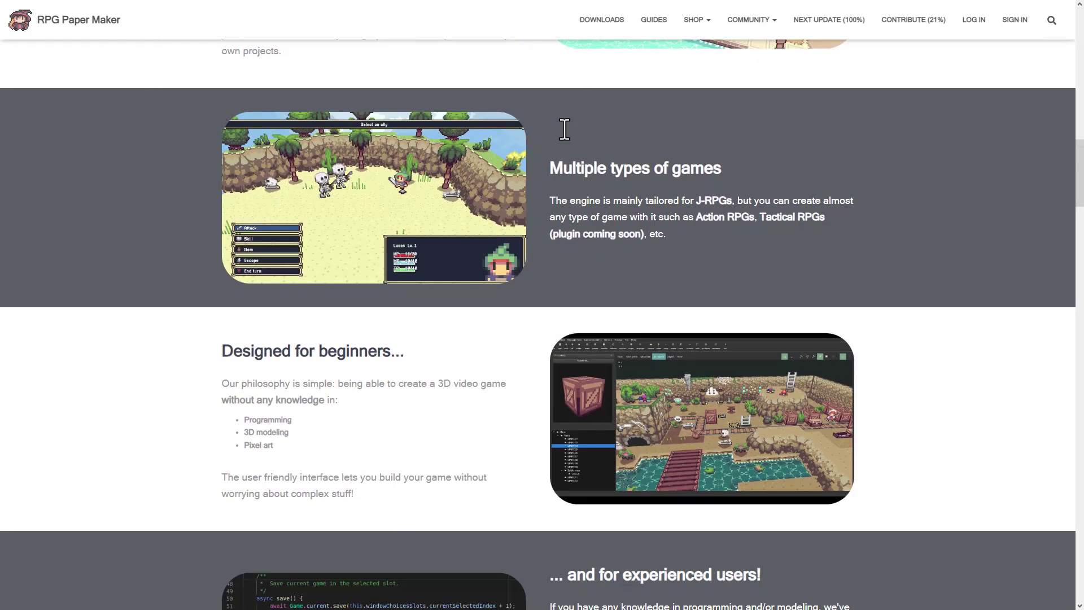
pyautogui.scroll(-4, 598, 207)
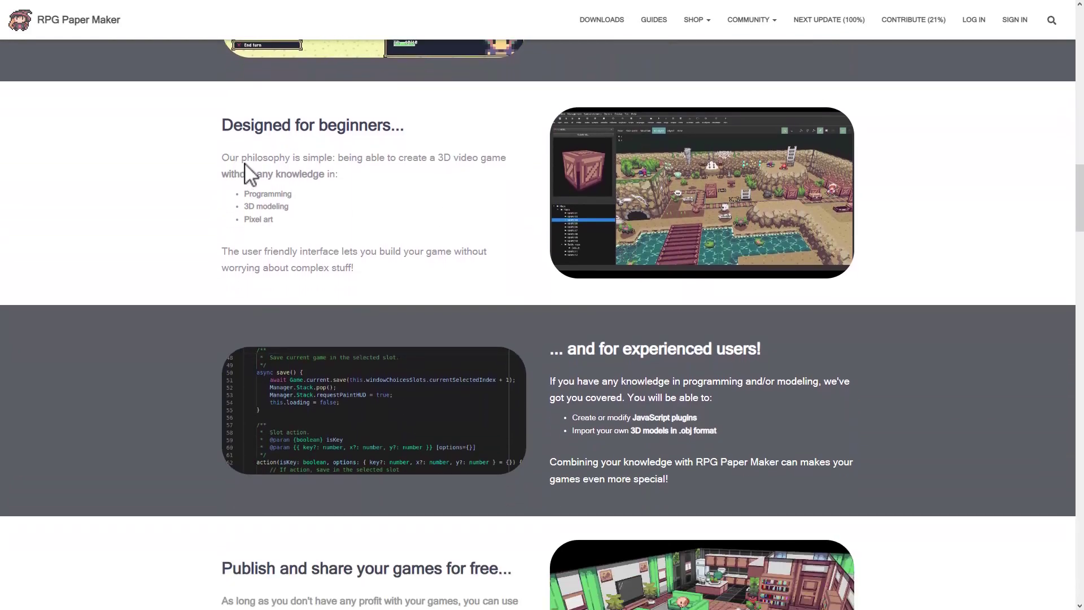
pyautogui.scroll(-2, 156, 301)
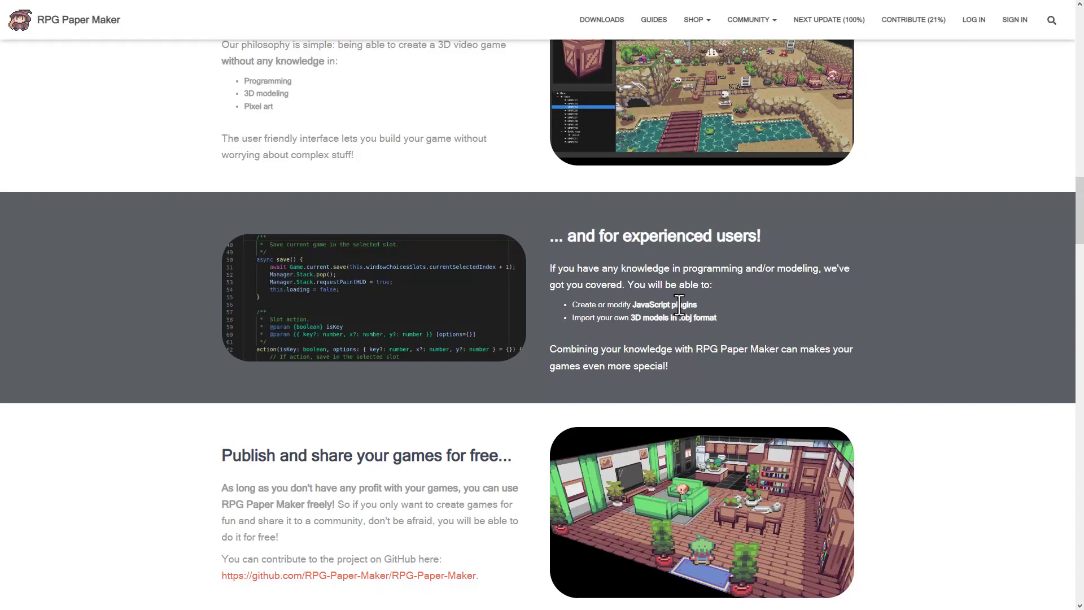
pyautogui.scroll(-1, 661, 308)
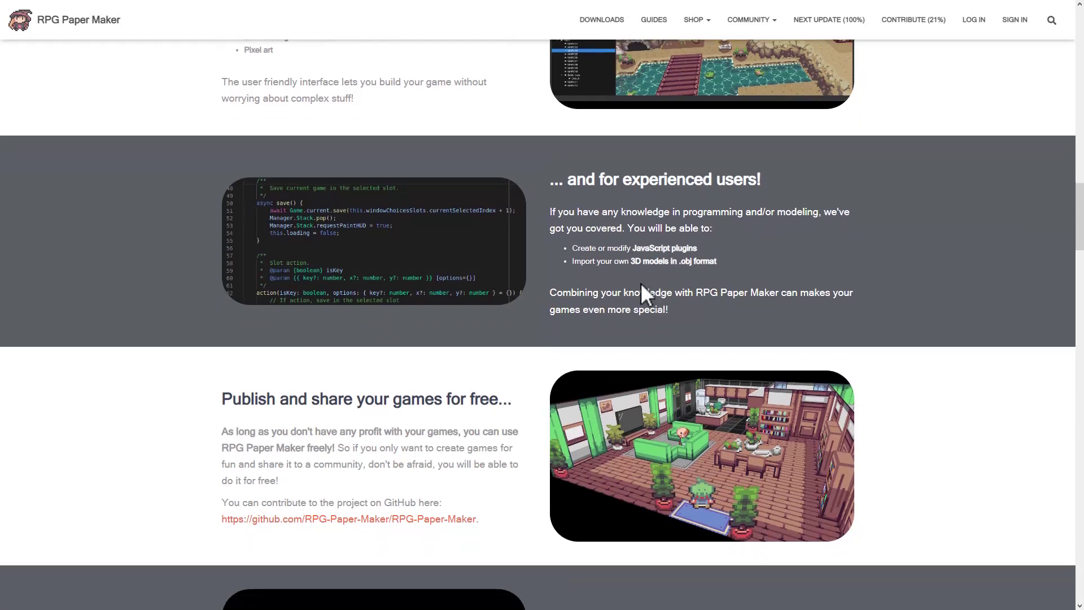
pyautogui.scroll(-4, 654, 269)
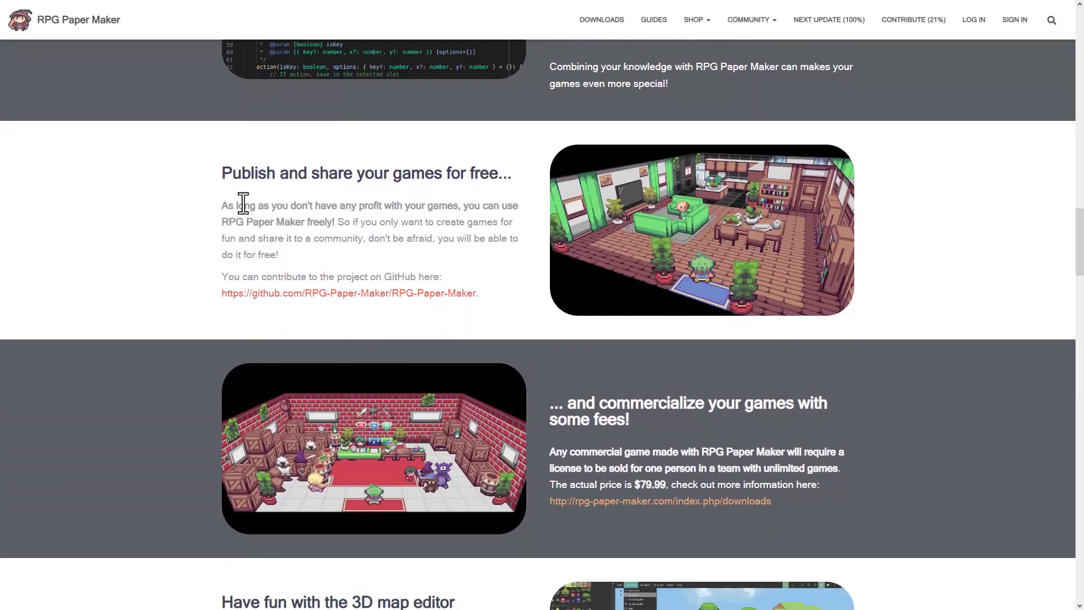
pyautogui.scroll(-5, 246, 204)
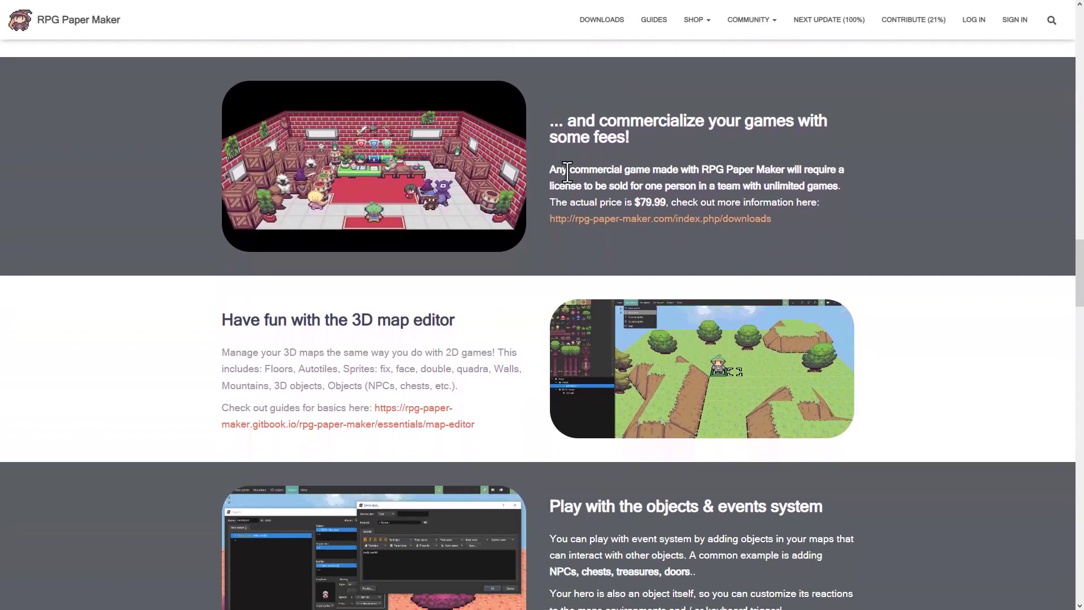
pyautogui.moveTo(626, 205); pyautogui.dragTo(700, 203)
# - Read through the remaining home page sections to the bottom, then back up slightly
pyautogui.scroll(-4, 782, 192)
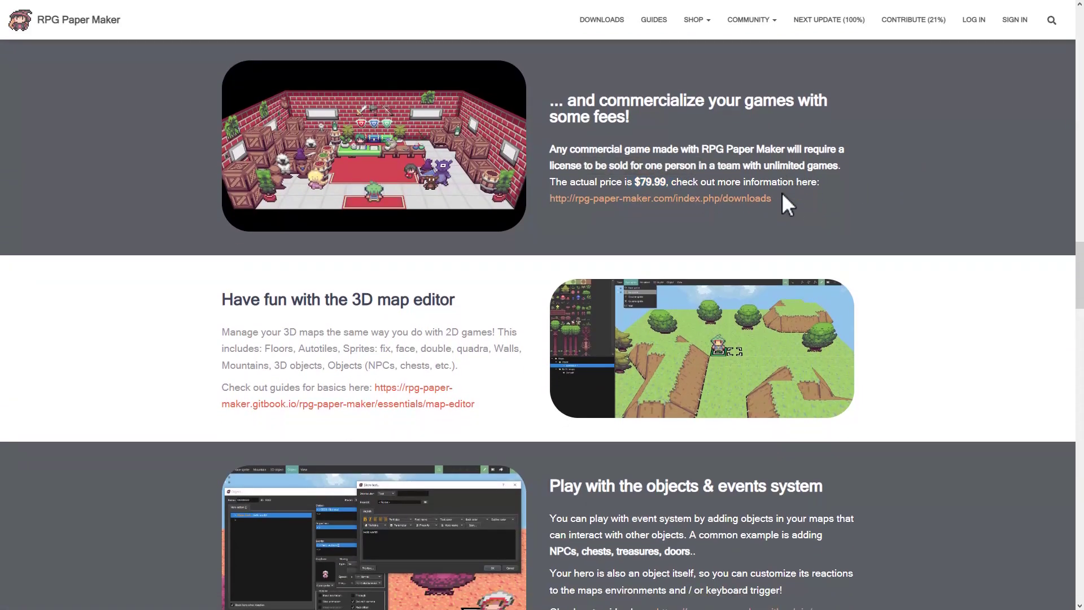
pyautogui.scroll(-2, 665, 169)
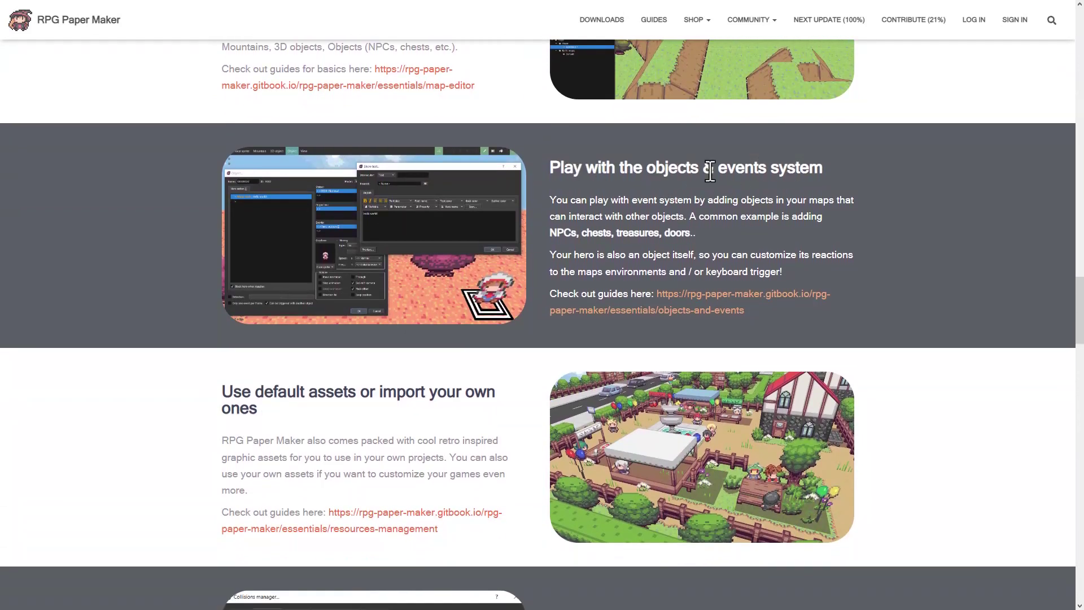
pyautogui.scroll(-1, 790, 180)
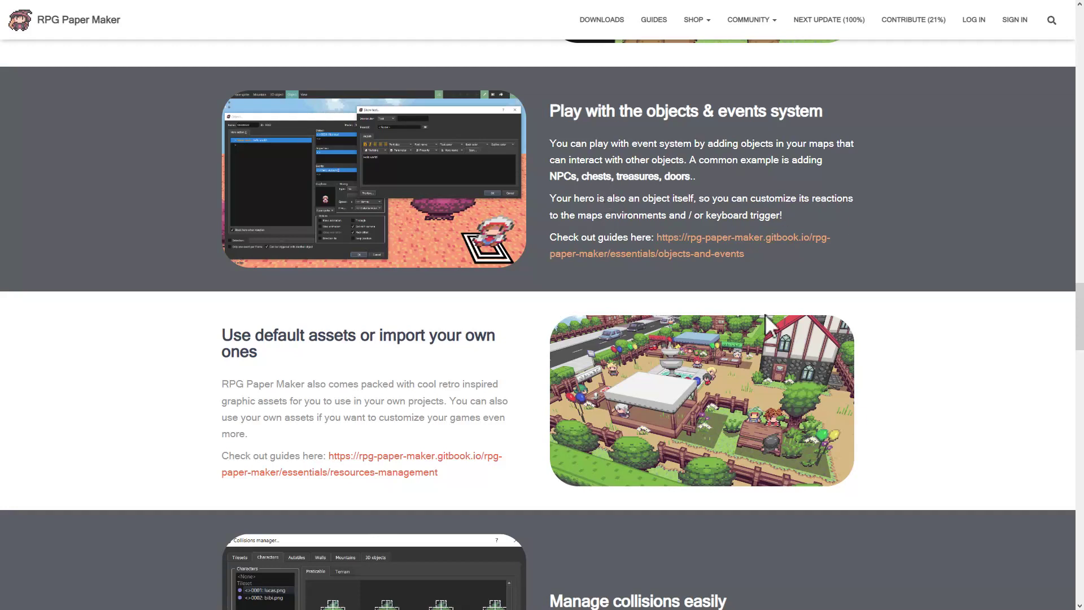
pyautogui.scroll(-4, 657, 339)
pyautogui.scroll(-4, 593, 373)
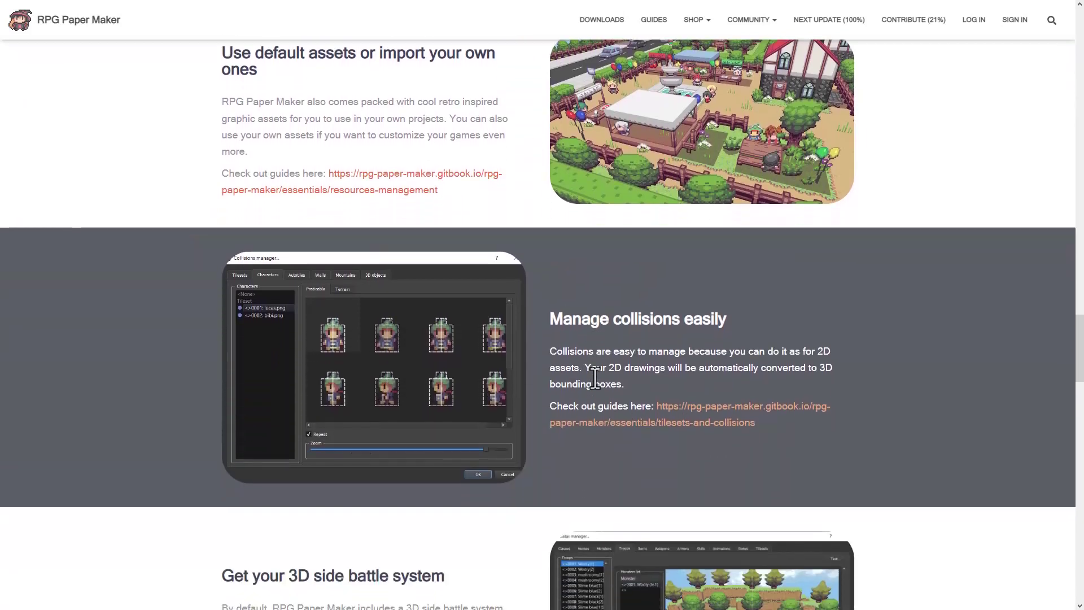
pyautogui.scroll(-5, 794, 260)
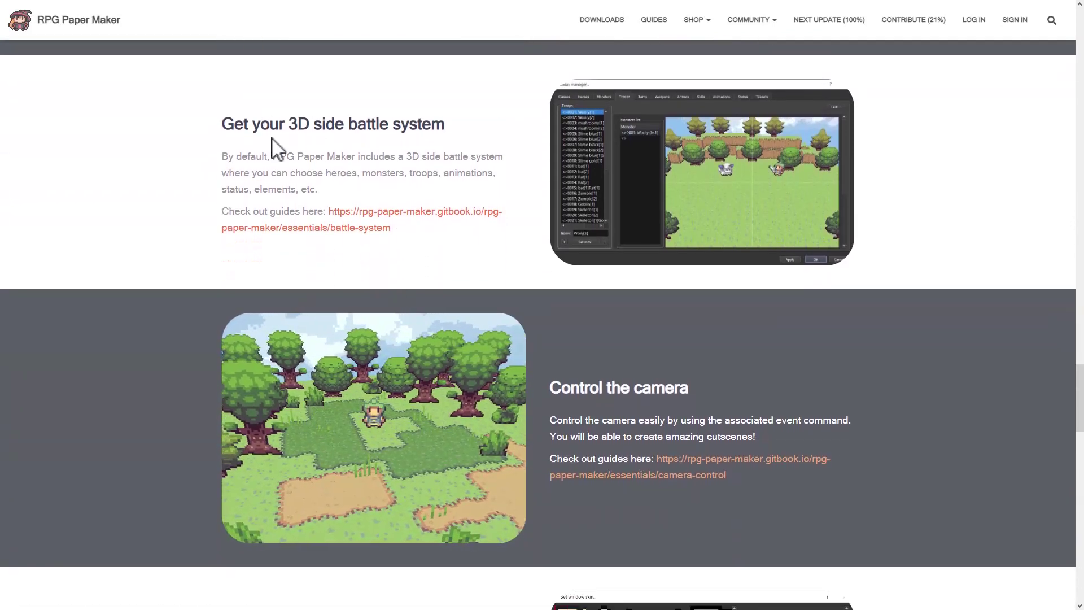
pyautogui.scroll(-1, 924, 45)
pyautogui.scroll(-3, 656, 229)
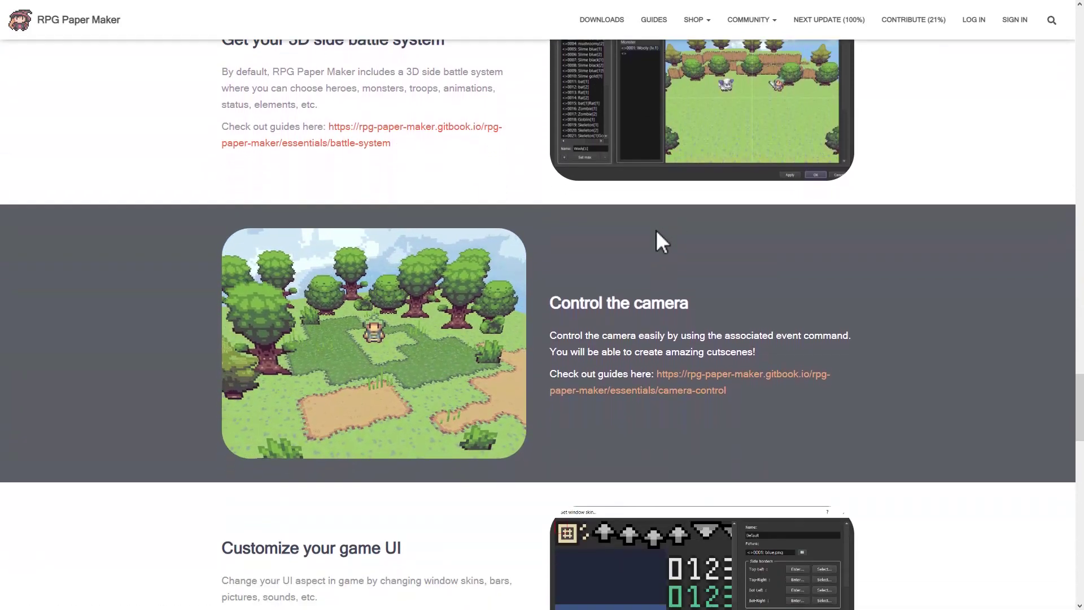
pyautogui.scroll(-4, 542, 279)
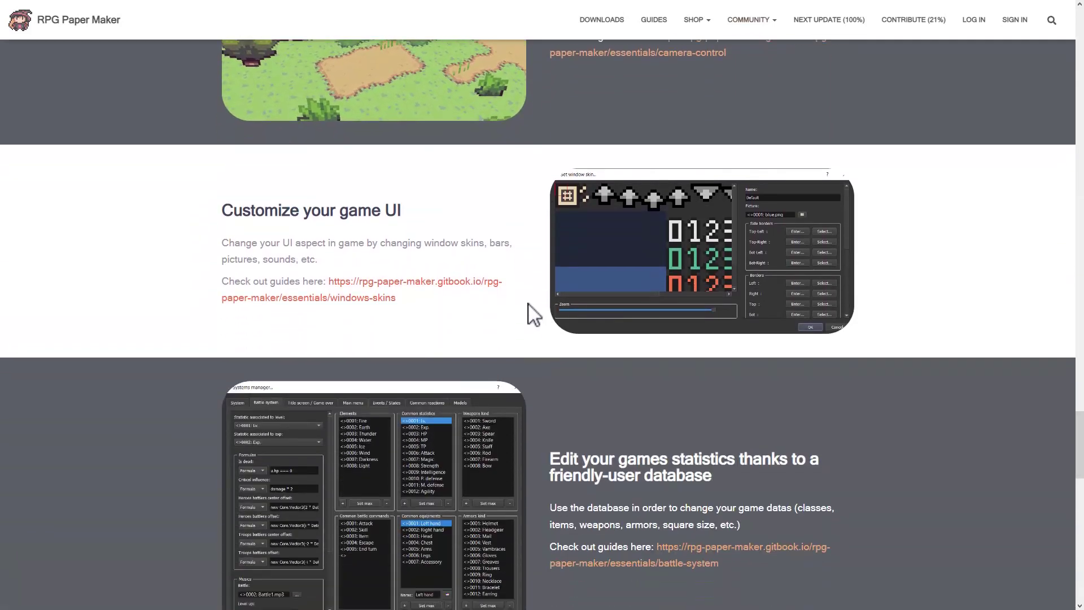
pyautogui.scroll(-1, 269, 198)
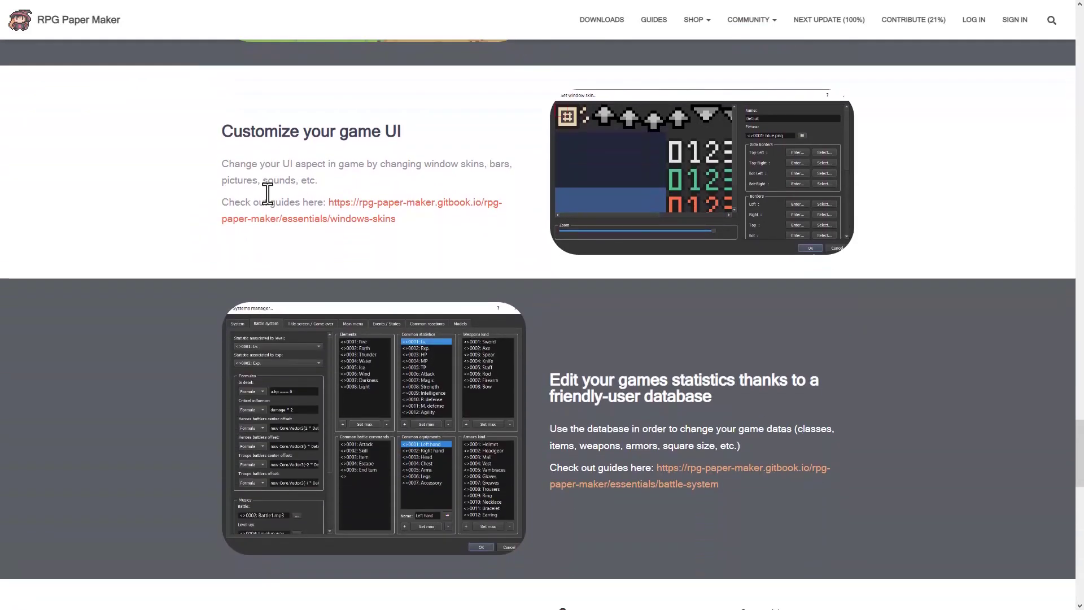
pyautogui.scroll(-5, 752, 153)
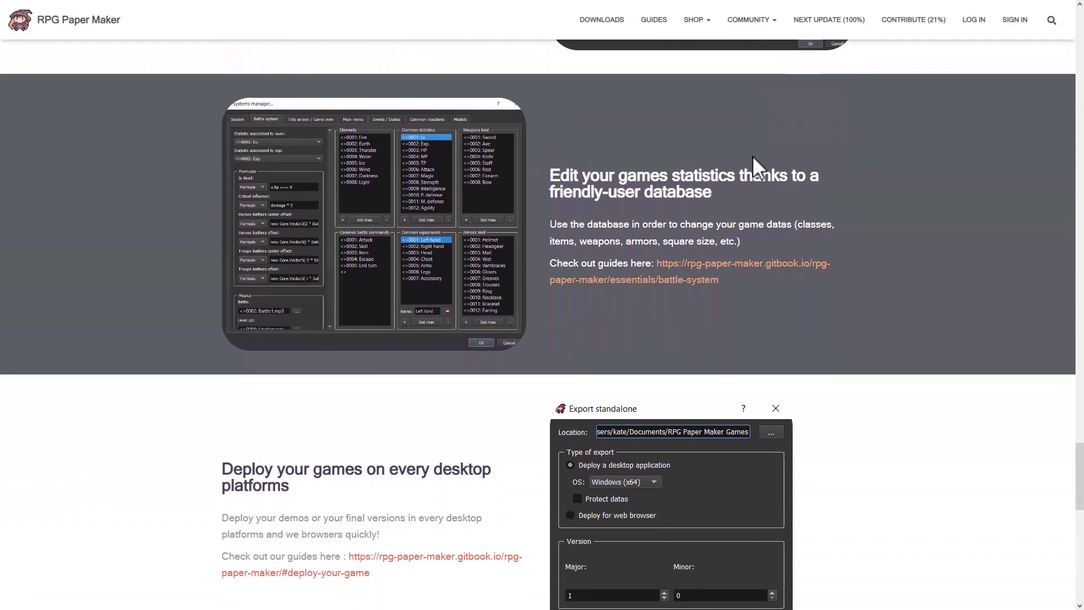
pyautogui.scroll(-10, 747, 155)
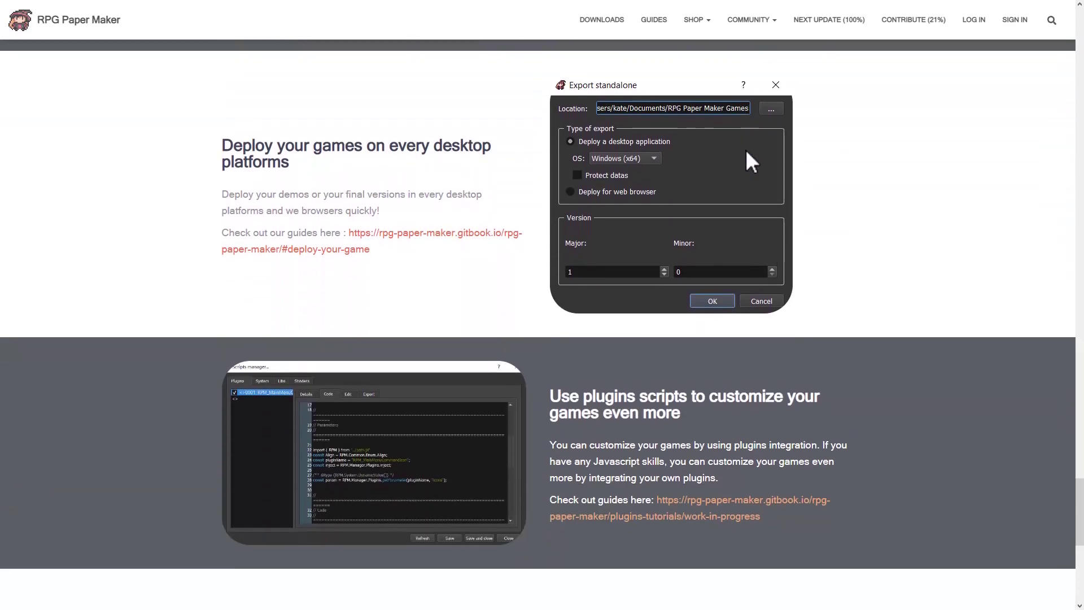
pyautogui.scroll(20, 747, 150)
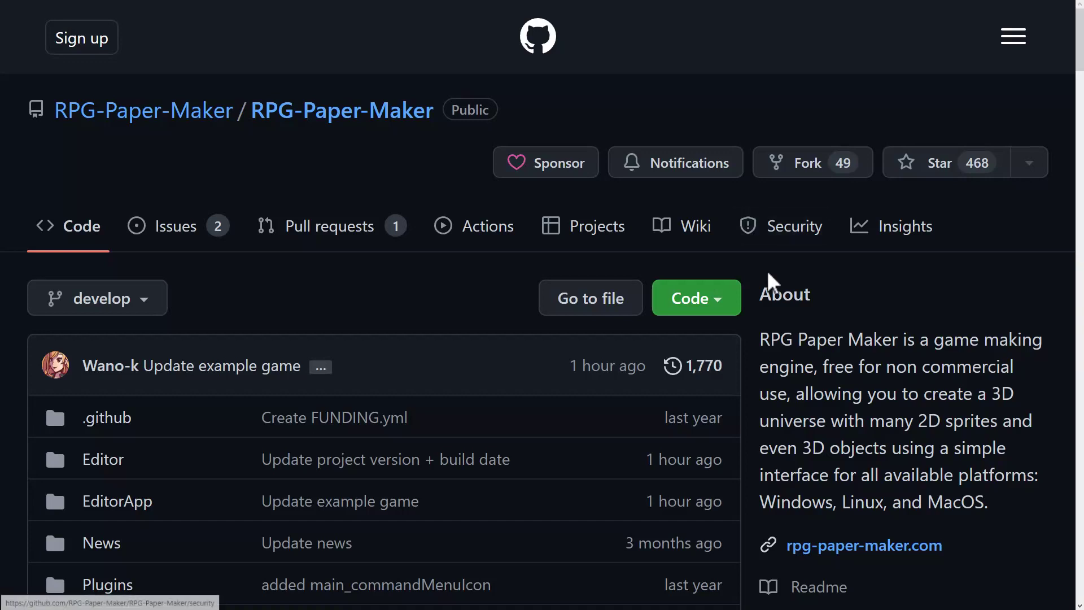
pyautogui.scroll(-4, 770, 283)
pyautogui.scroll(-1, 785, 343)
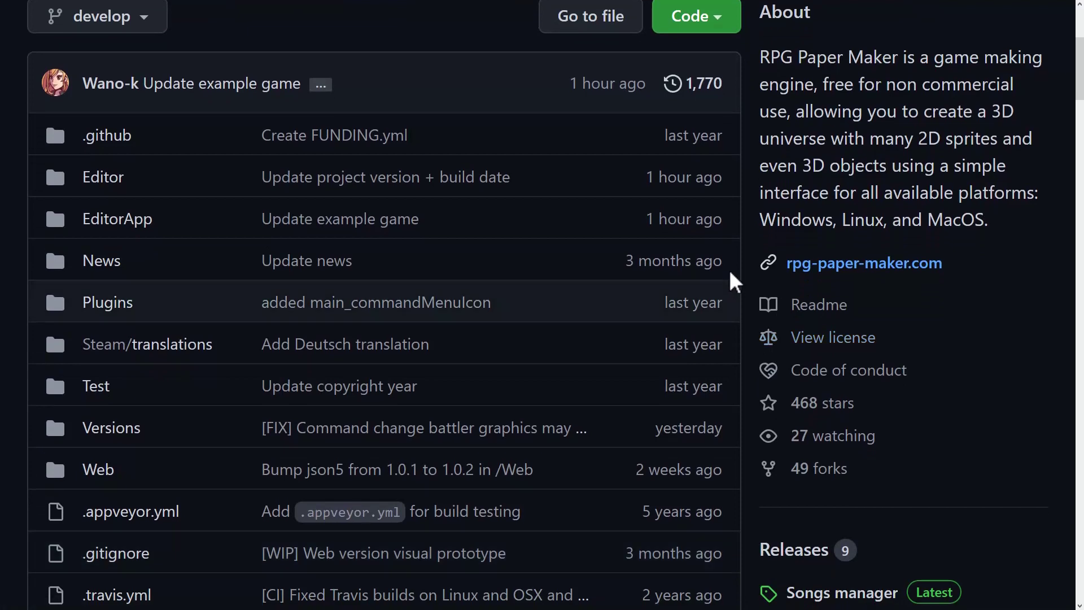
pyautogui.moveTo(645, 177); pyautogui.dragTo(740, 192)
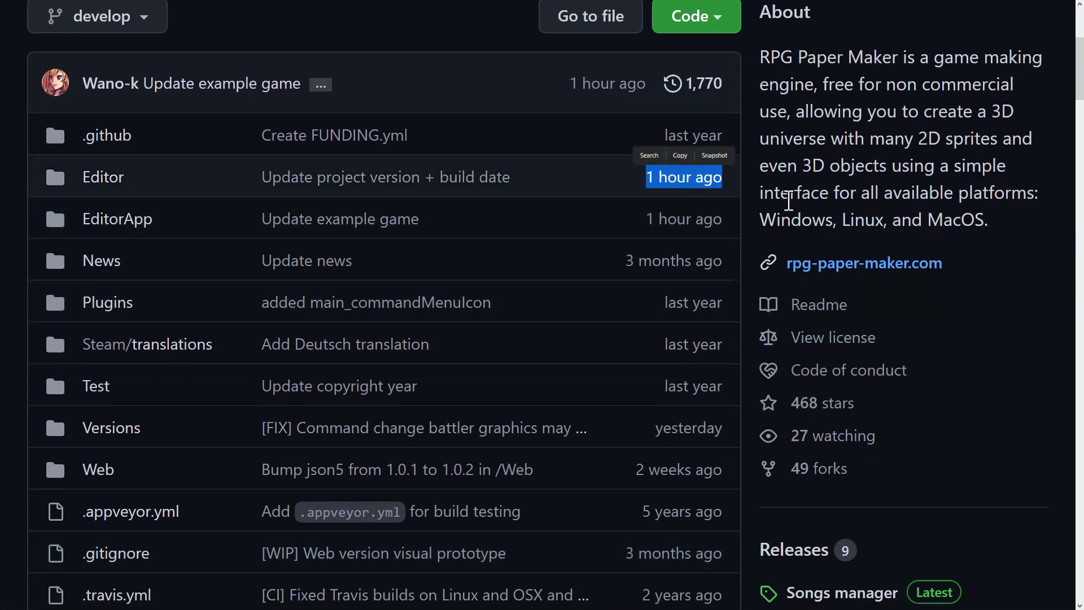
pyautogui.click(840, 177)
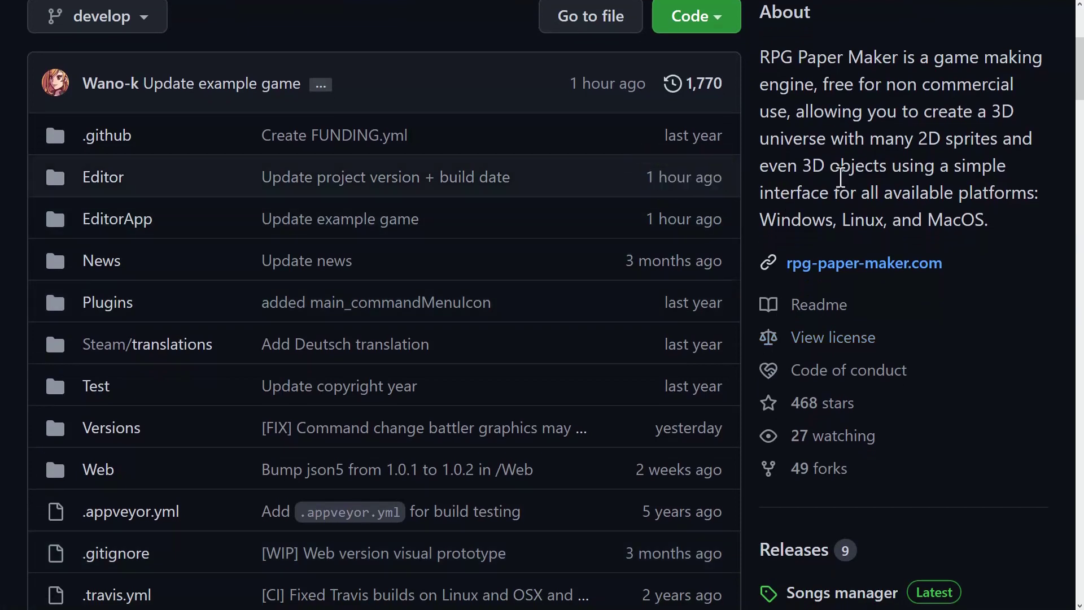
pyautogui.scroll(-7, 840, 177)
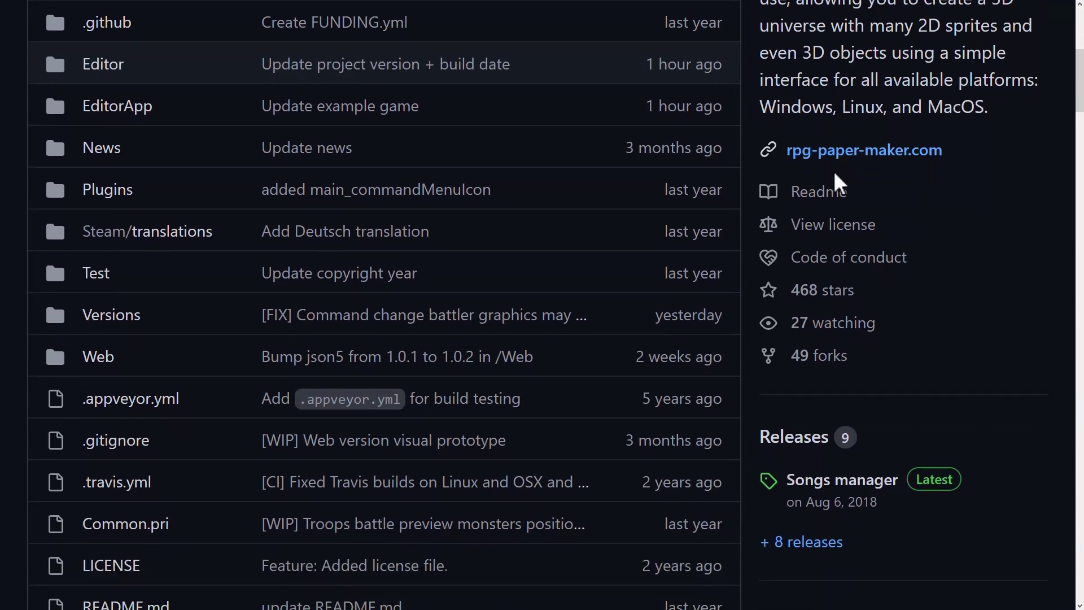
pyautogui.scroll(-14, 695, 196)
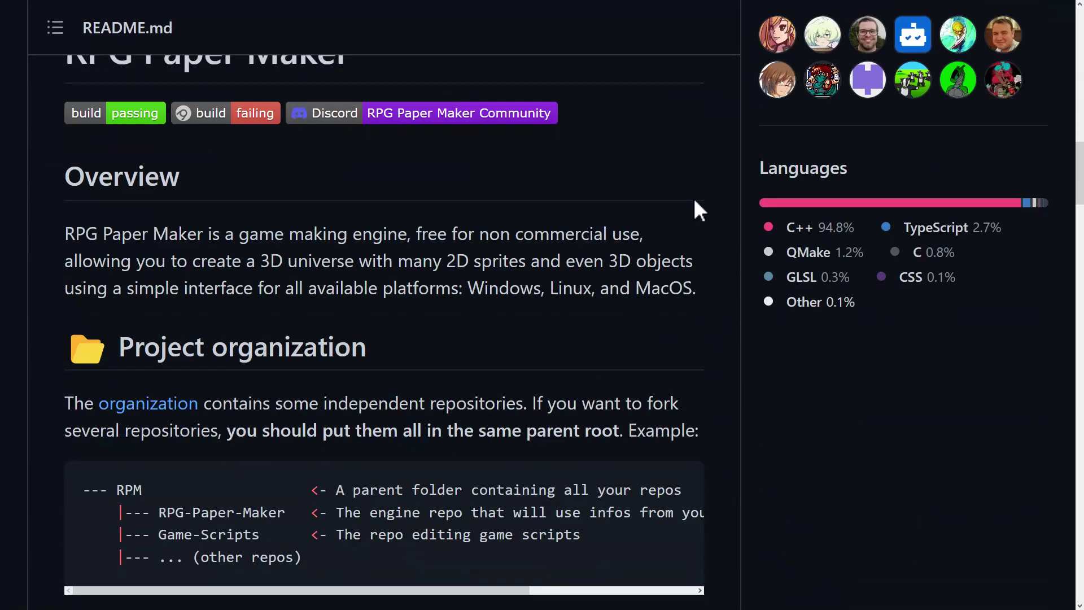
pyautogui.scroll(20, 696, 198)
pyautogui.scroll(-5, 892, 177)
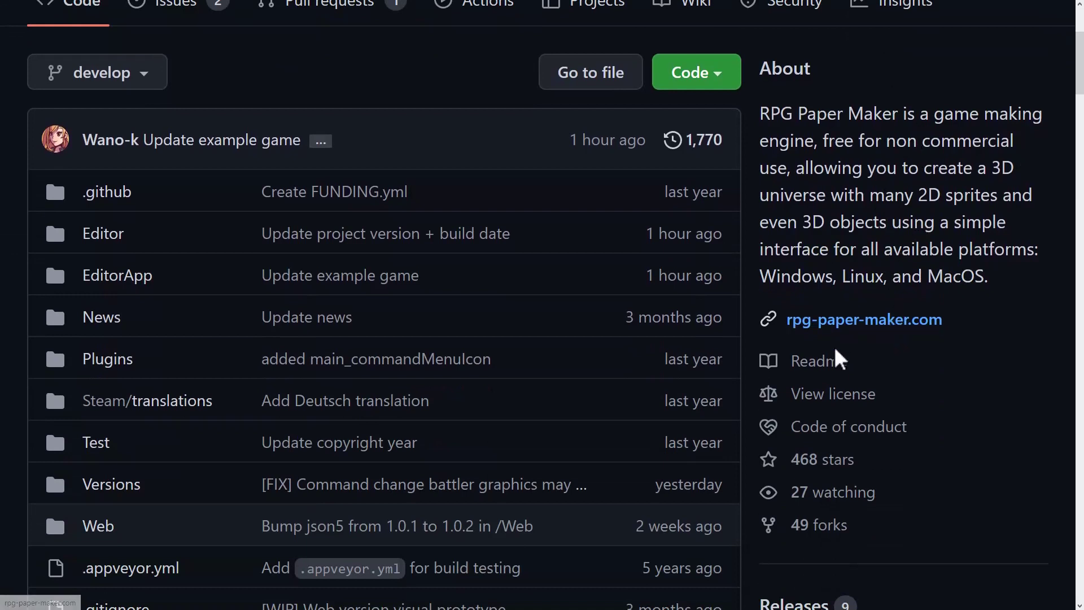
pyautogui.click(829, 395)
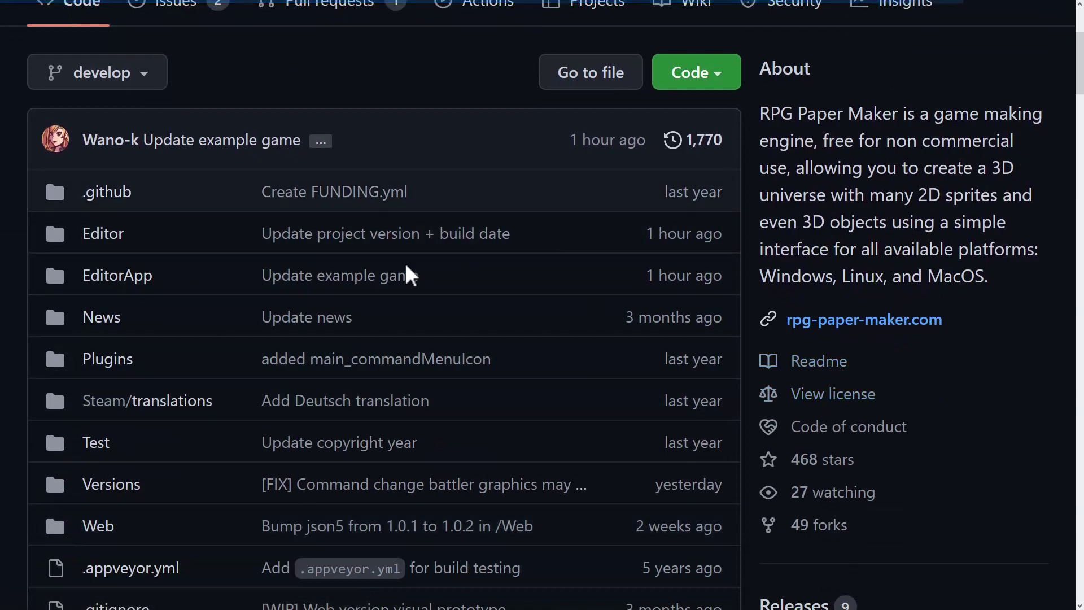
pyautogui.scroll(-5, 483, 368)
pyautogui.scroll(-11, 402, 266)
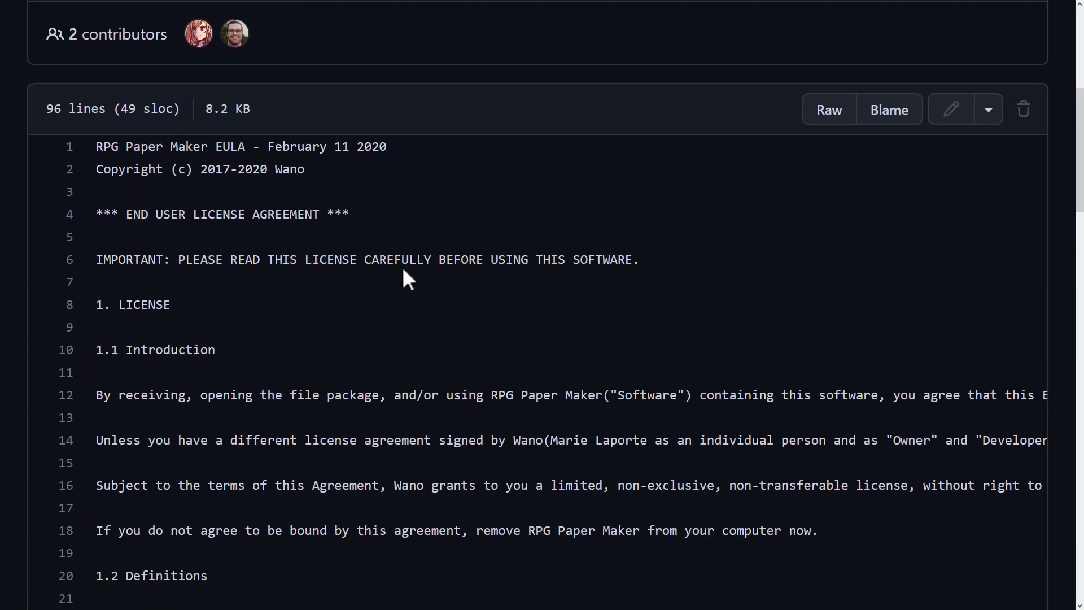
pyautogui.scroll(-3, 402, 262)
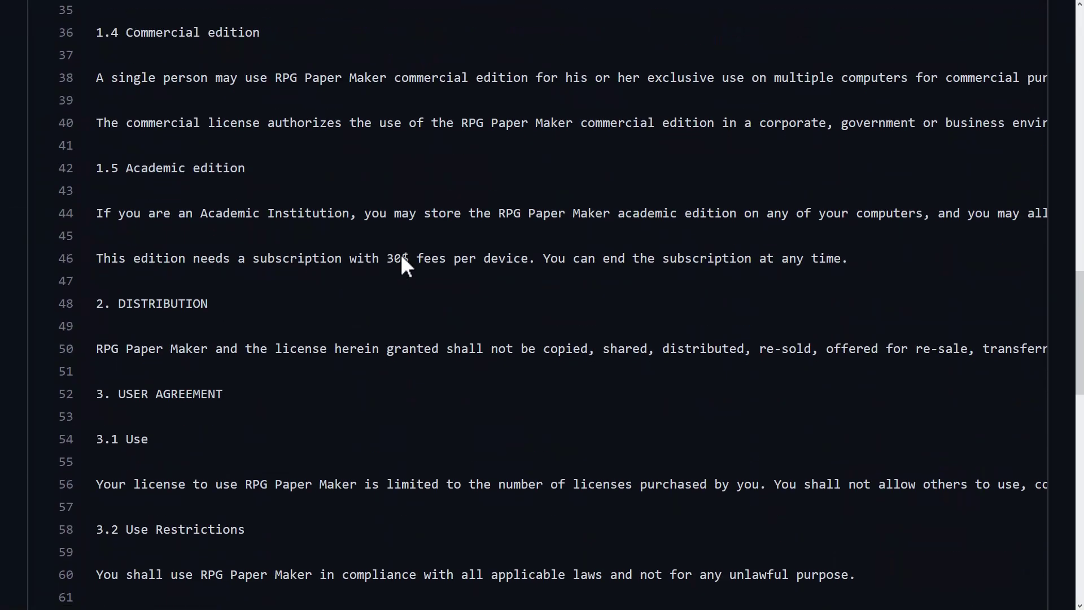
pyautogui.hotkey('alt', 'Left')
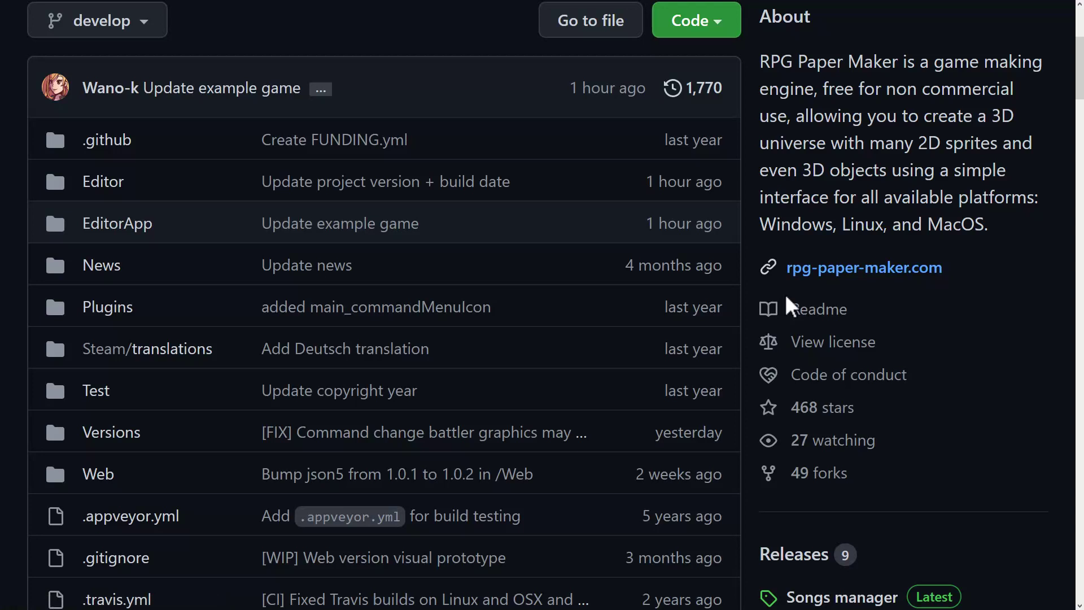
pyautogui.scroll(-3, 864, 326)
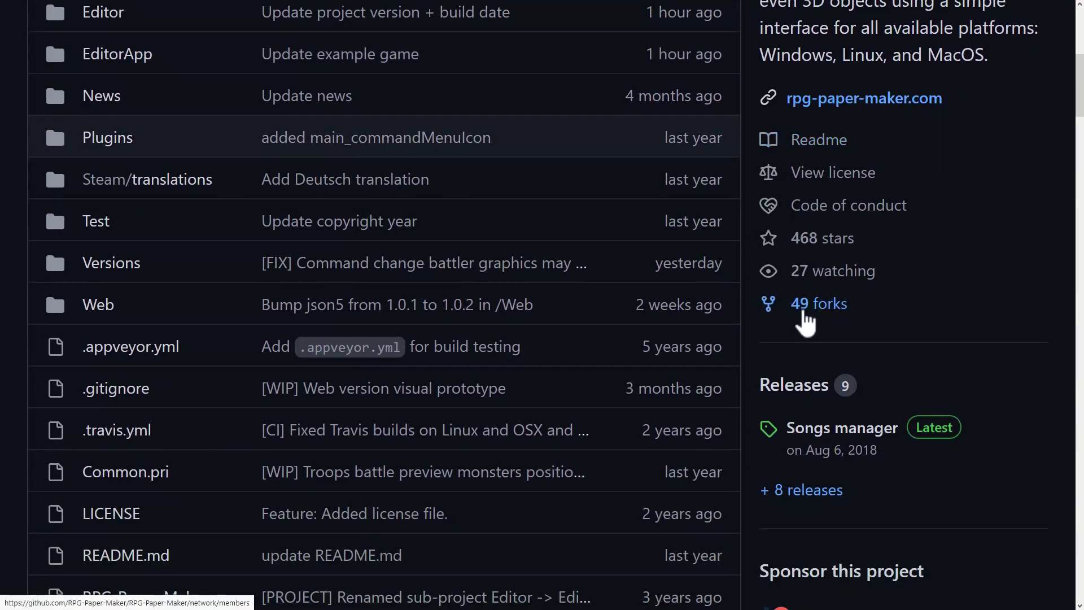
pyautogui.scroll(-1, 804, 309)
pyautogui.scroll(-4, 802, 301)
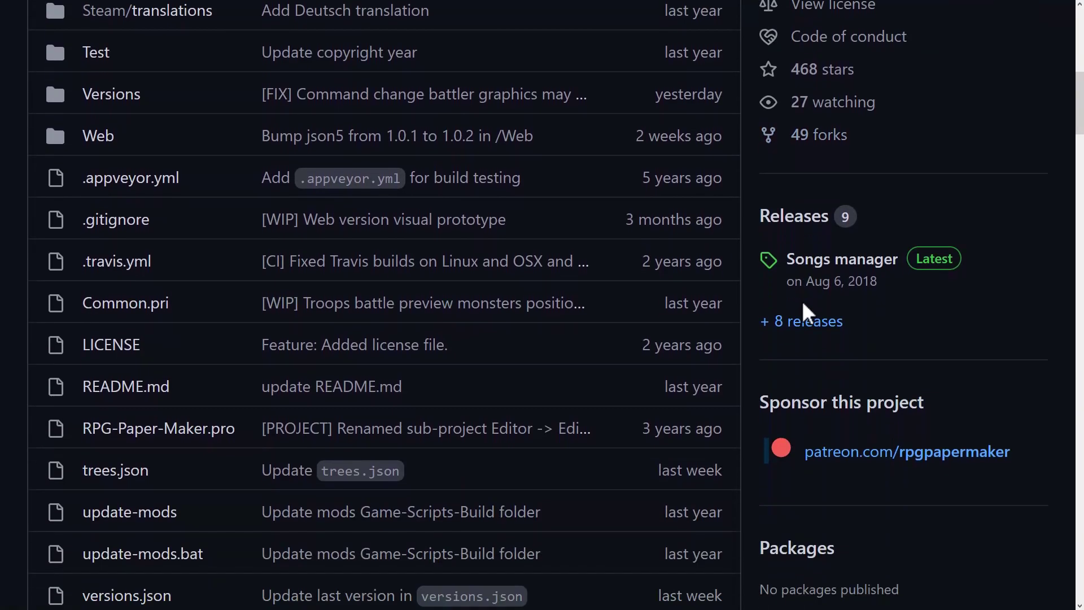
pyautogui.scroll(-2, 878, 475)
pyautogui.scroll(-1, 926, 85)
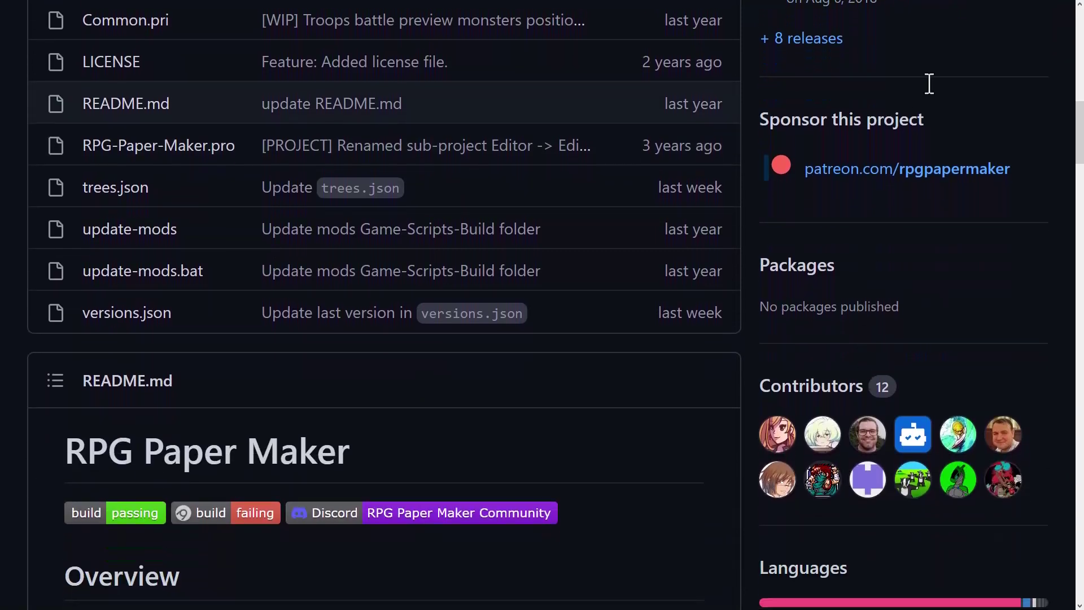
pyautogui.scroll(-6, 811, 317)
pyautogui.scroll(-1, 811, 306)
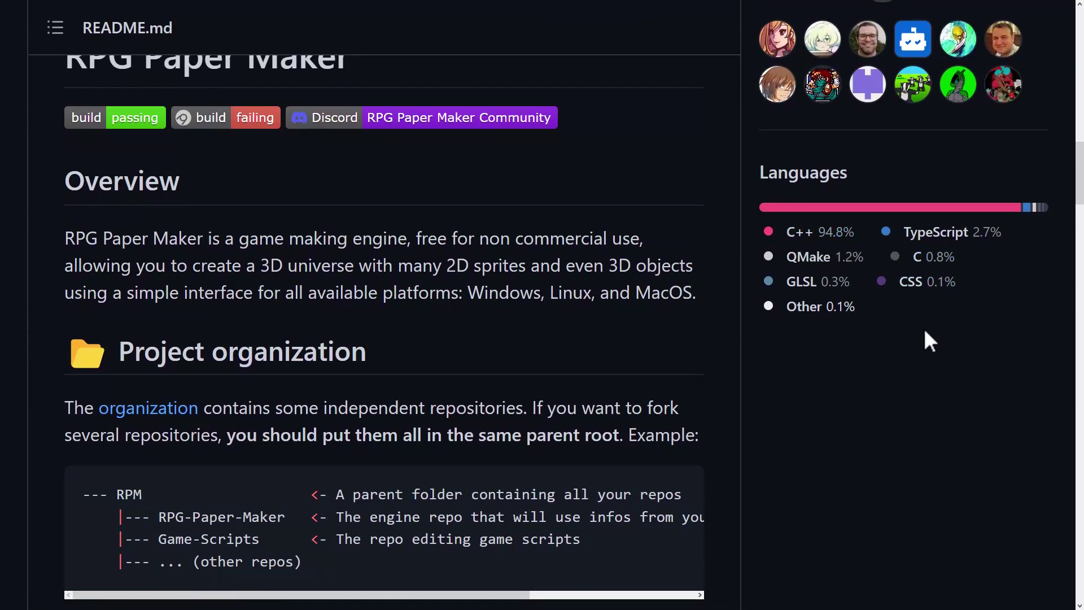
pyautogui.scroll(8, 764, 297)
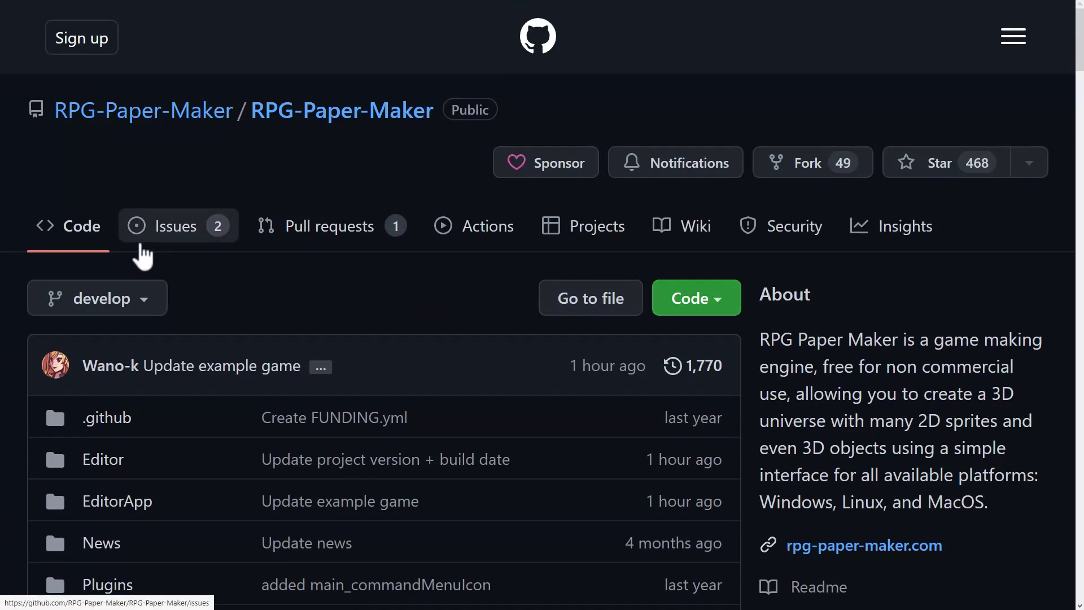
pyautogui.scroll(-3, 625, 569)
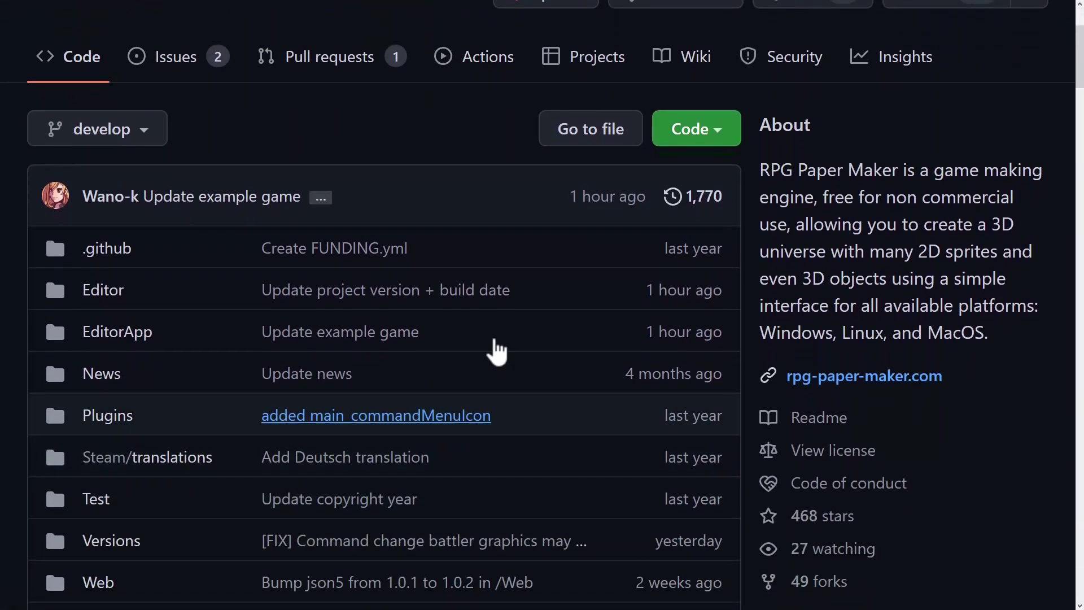
pyautogui.scroll(-2, 358, 314)
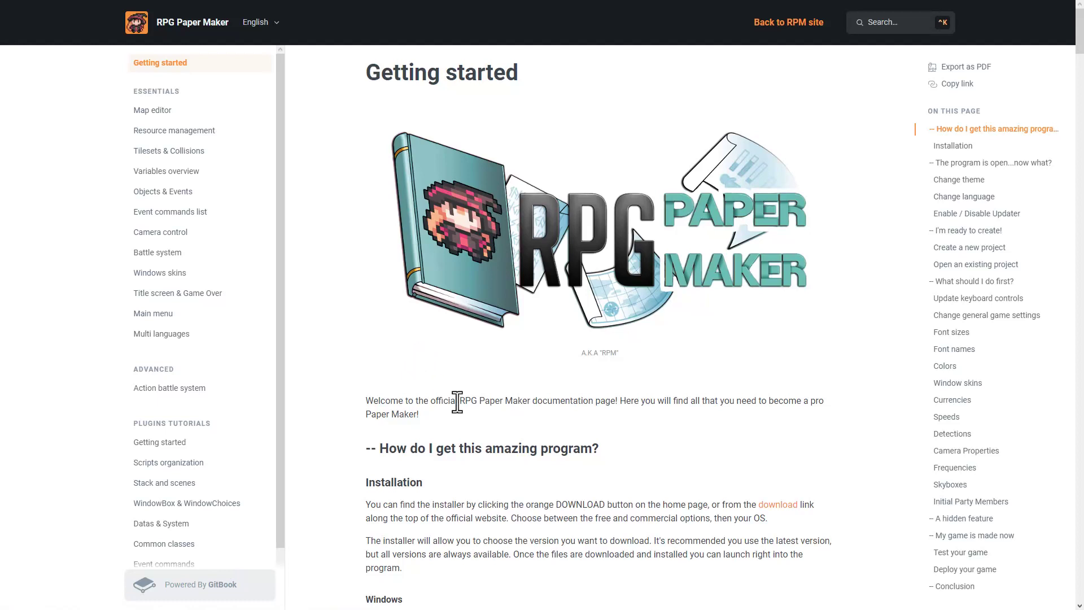
# - Skim down the documentation's Getting started page, then return to its top
pyautogui.scroll(-6, 736, 387)
pyautogui.scroll(-5, 737, 392)
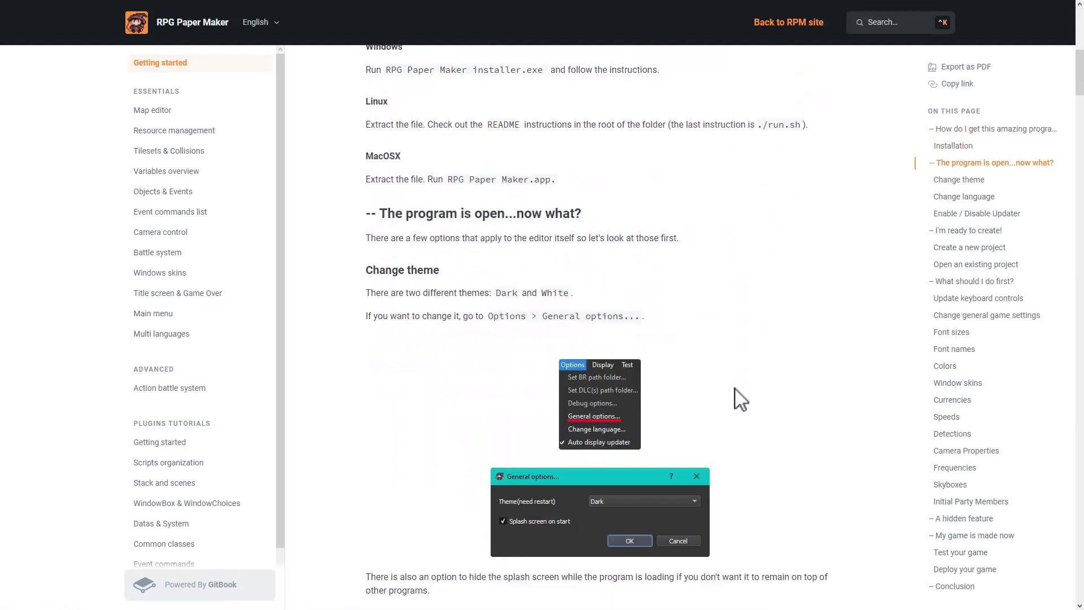
pyautogui.scroll(-1, 279, 327)
pyautogui.scroll(-5, 499, 342)
pyautogui.scroll(-7, 194, 334)
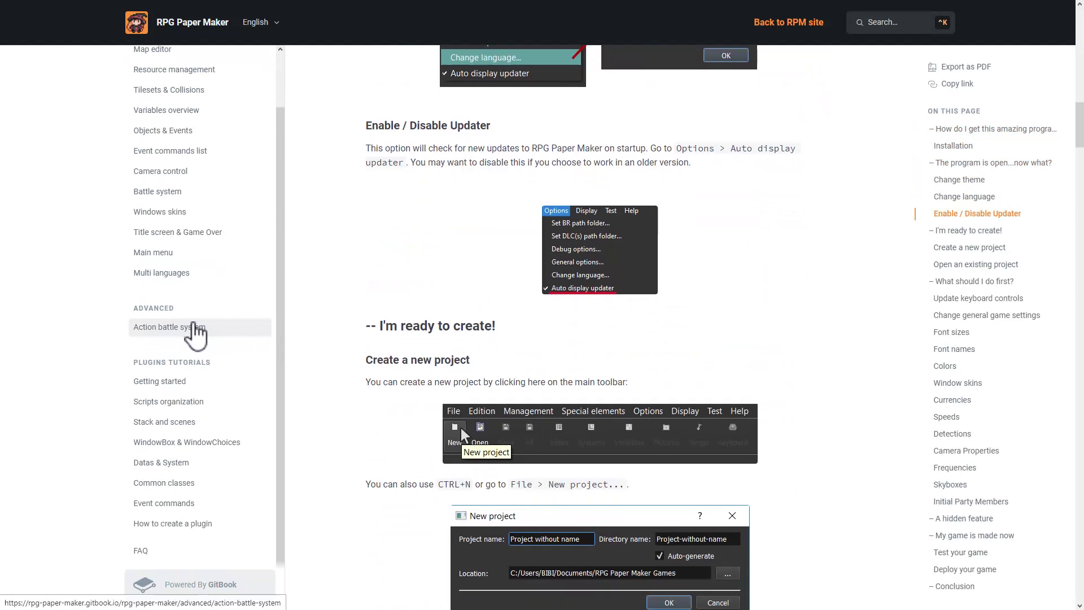
pyautogui.press('Home')
pyautogui.scroll(1, 193, 307)
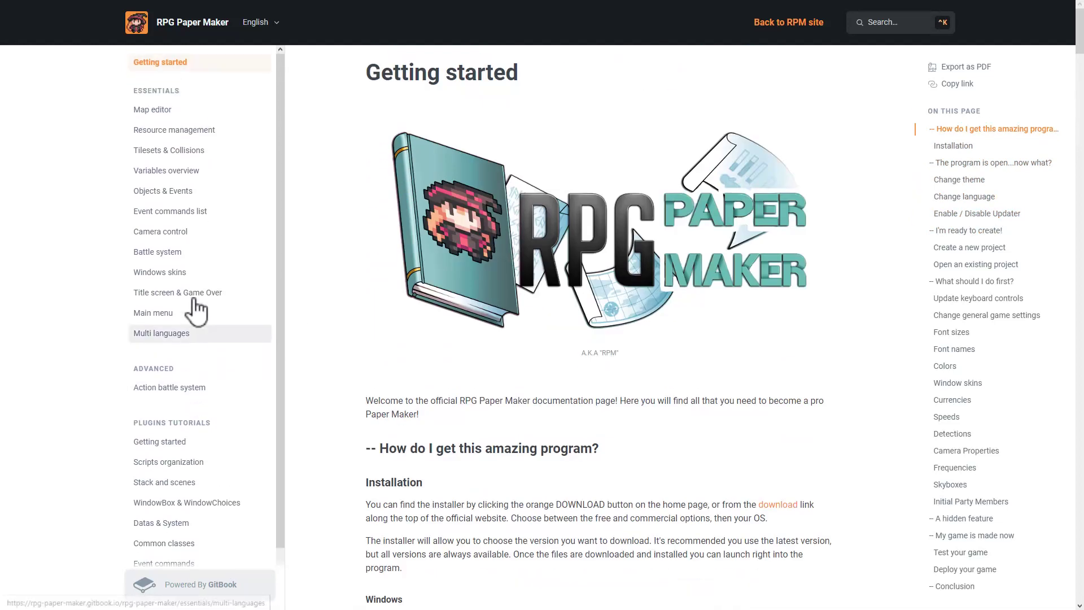
pyautogui.scroll(-1, 199, 274)
pyautogui.scroll(1, 174, 218)
# - Go through the Event commands list page to the Battle system page and skim it
pyautogui.click(169, 213)
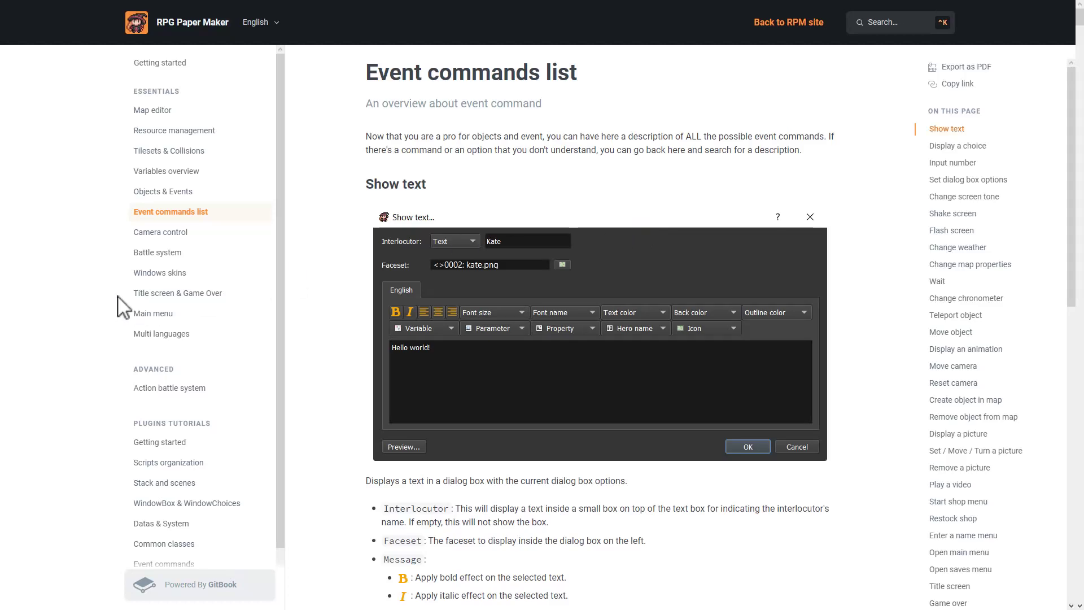
pyautogui.click(148, 253)
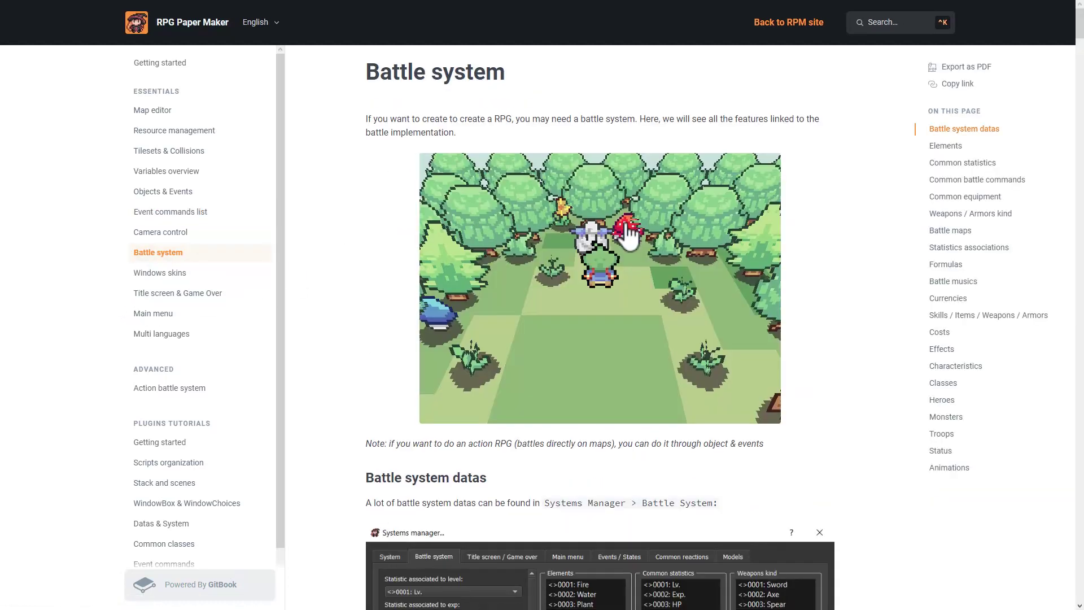
pyautogui.scroll(-15, 630, 235)
pyautogui.scroll(-20, 629, 234)
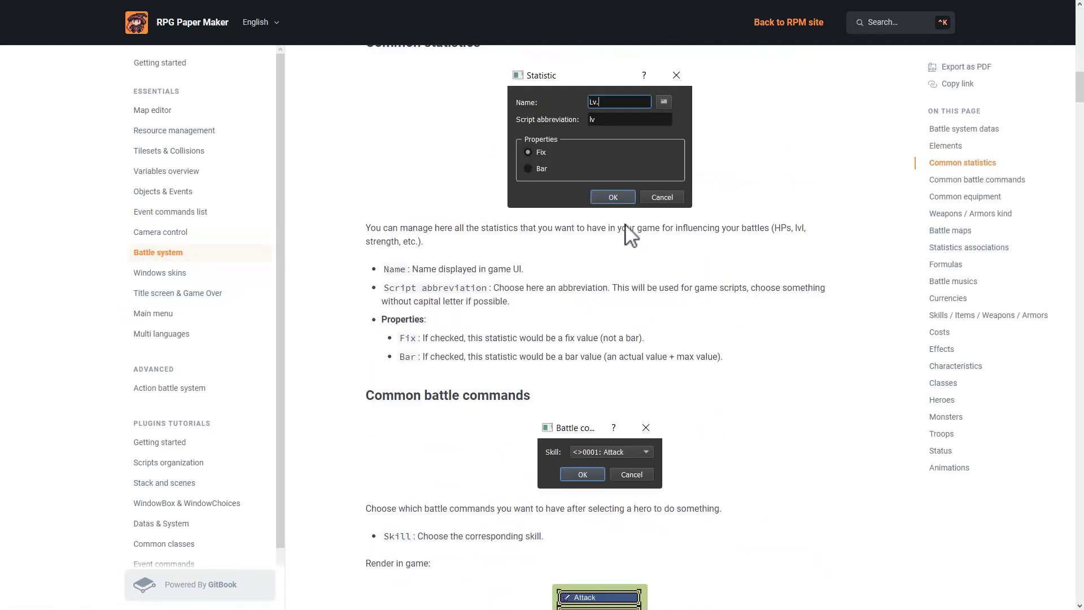
pyautogui.scroll(20, 623, 236)
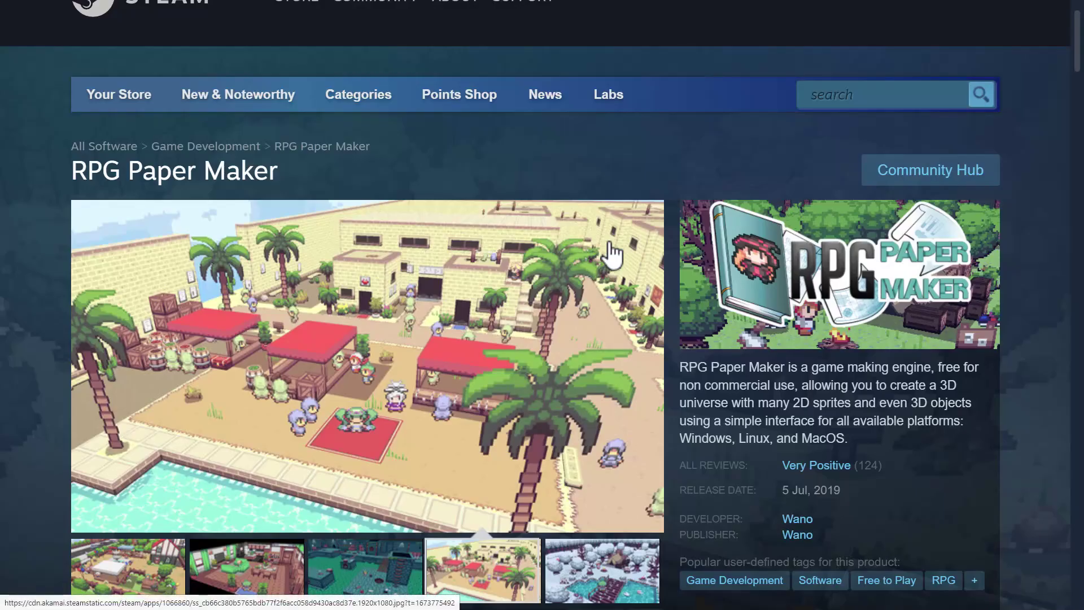
pyautogui.scroll(-1, 612, 254)
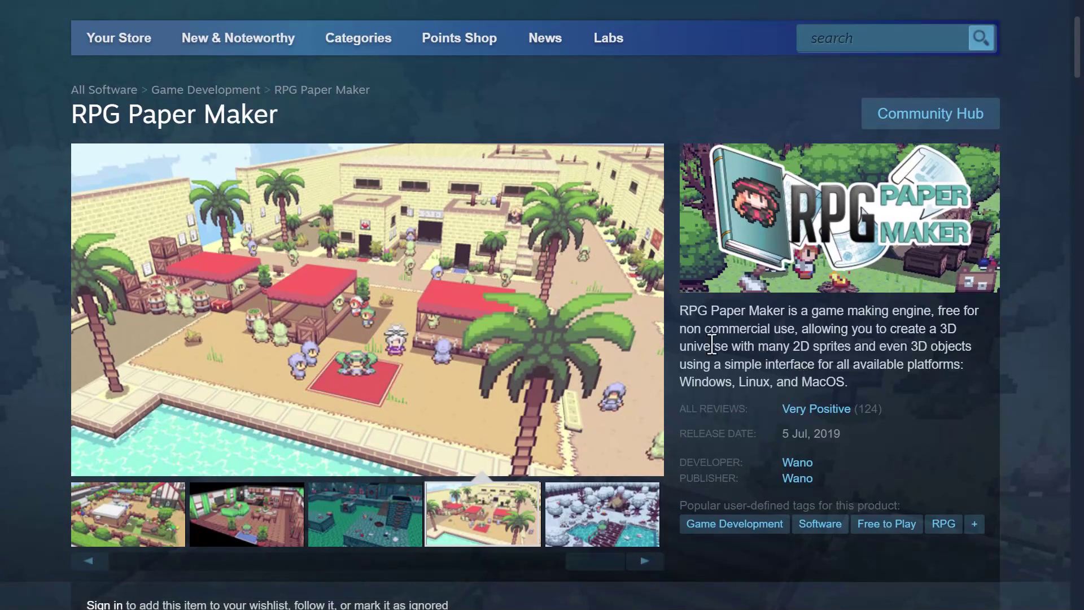
pyautogui.doubleClick(712, 382)
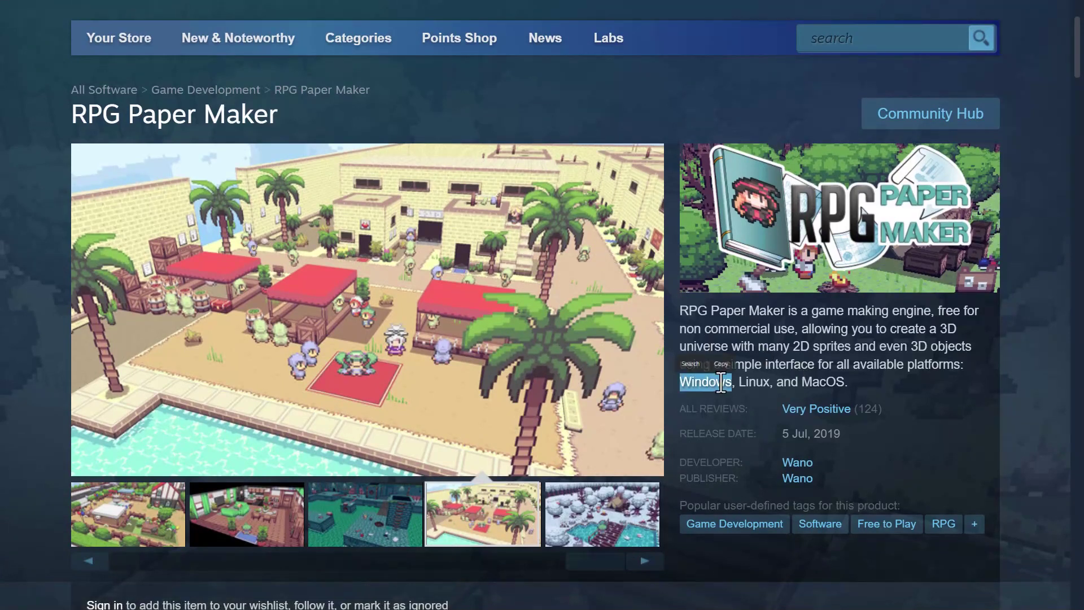
pyautogui.click(857, 356)
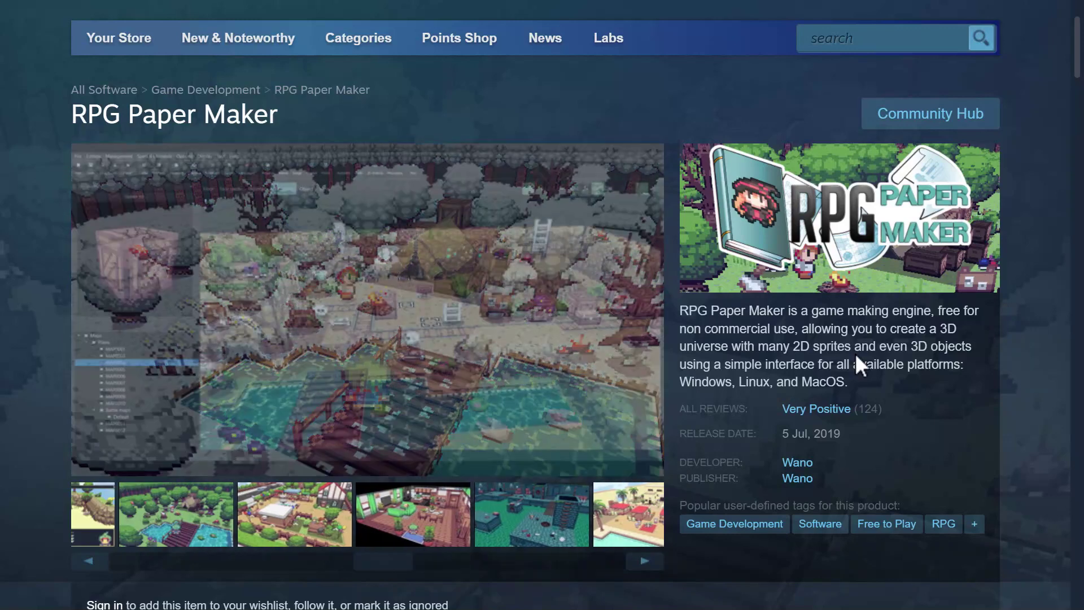
pyautogui.scroll(-7, 446, 395)
pyautogui.scroll(-6, 438, 384)
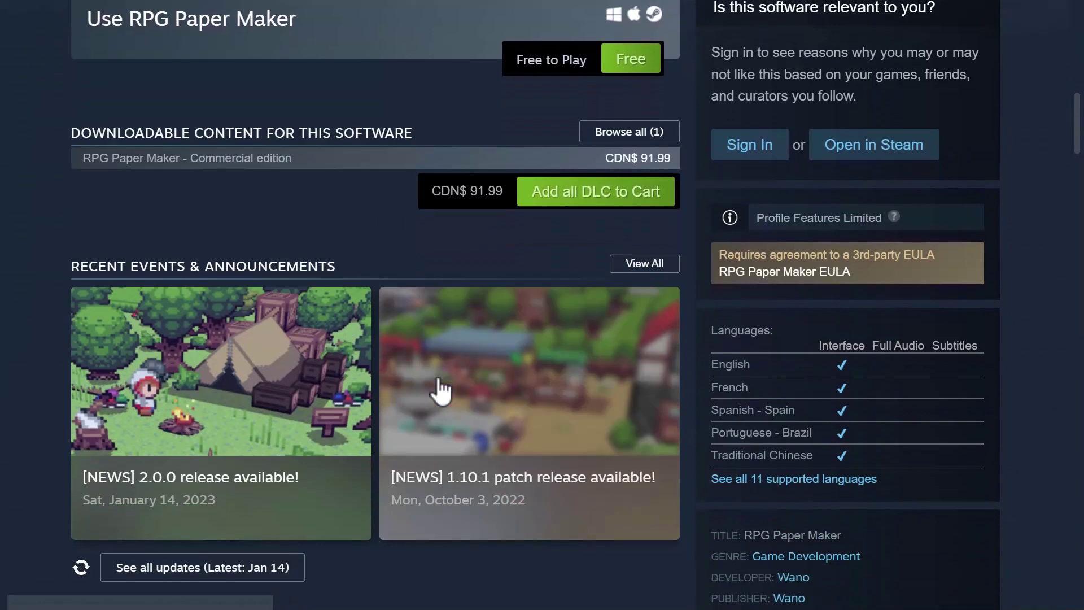